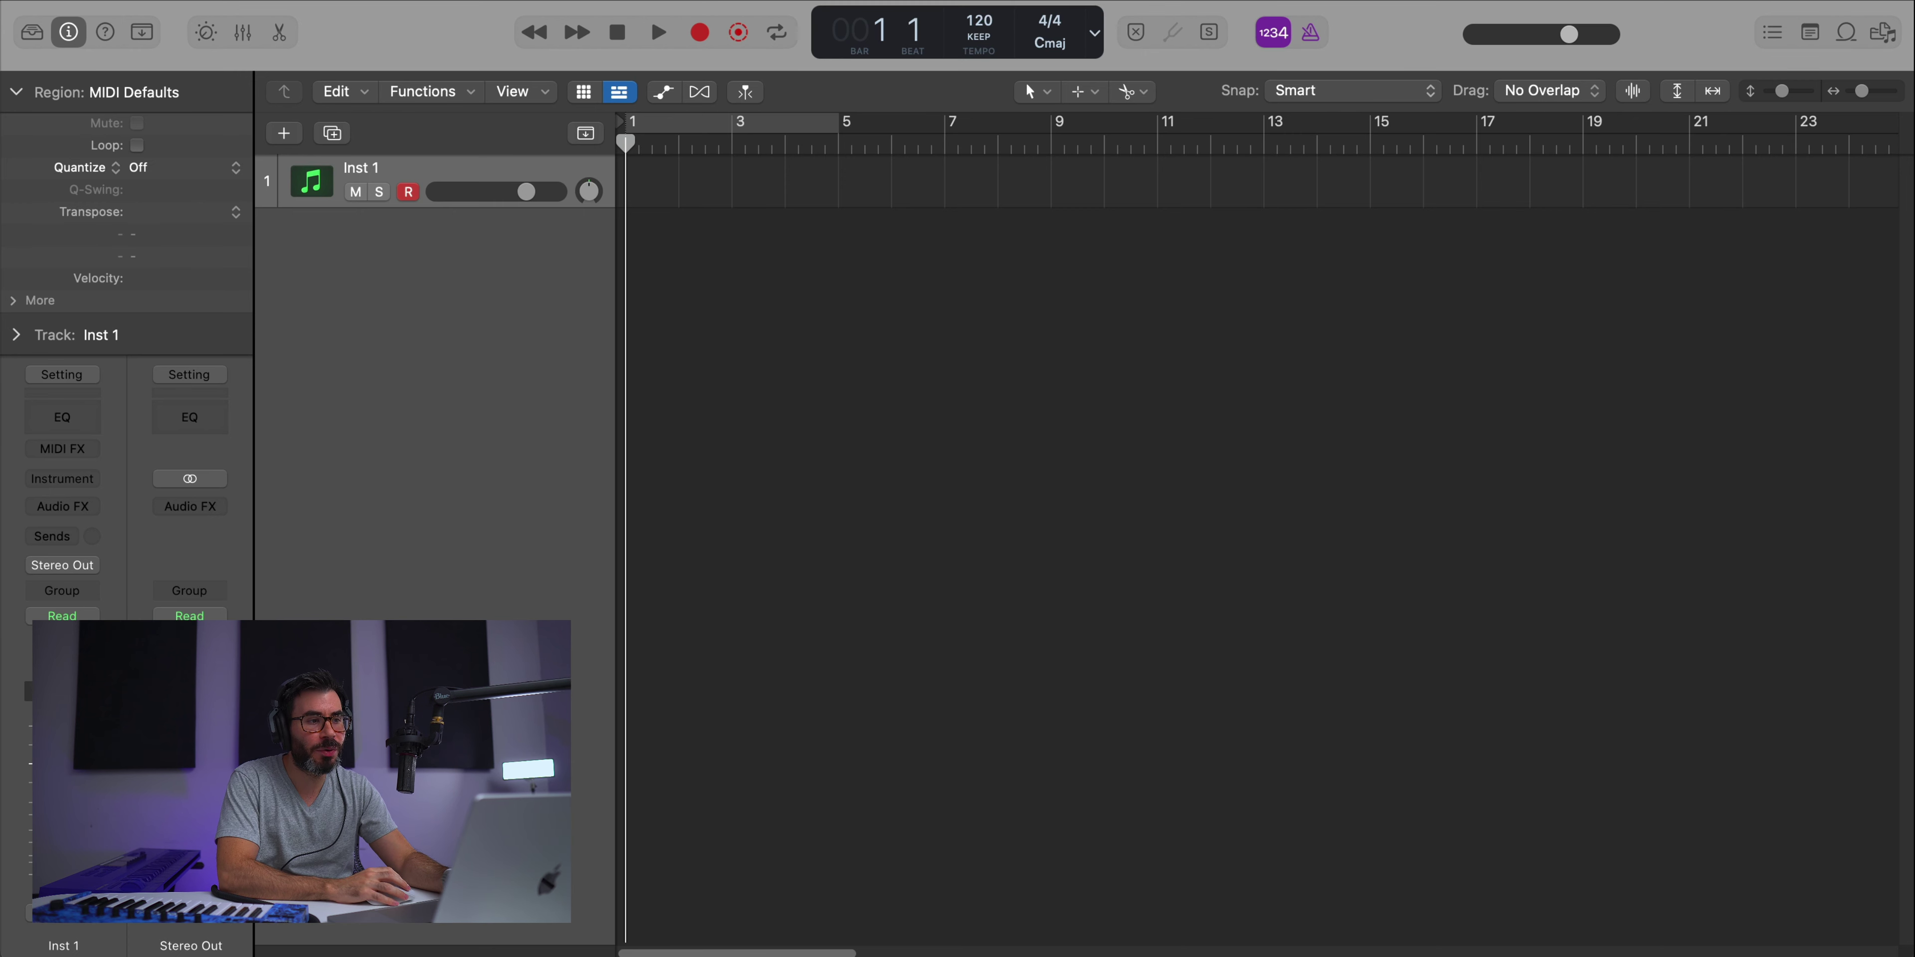
- Switch the LCD's Smart Tempo mode from KEEP to ADAPT – Adapt Project Tempo
left_click(968, 44)
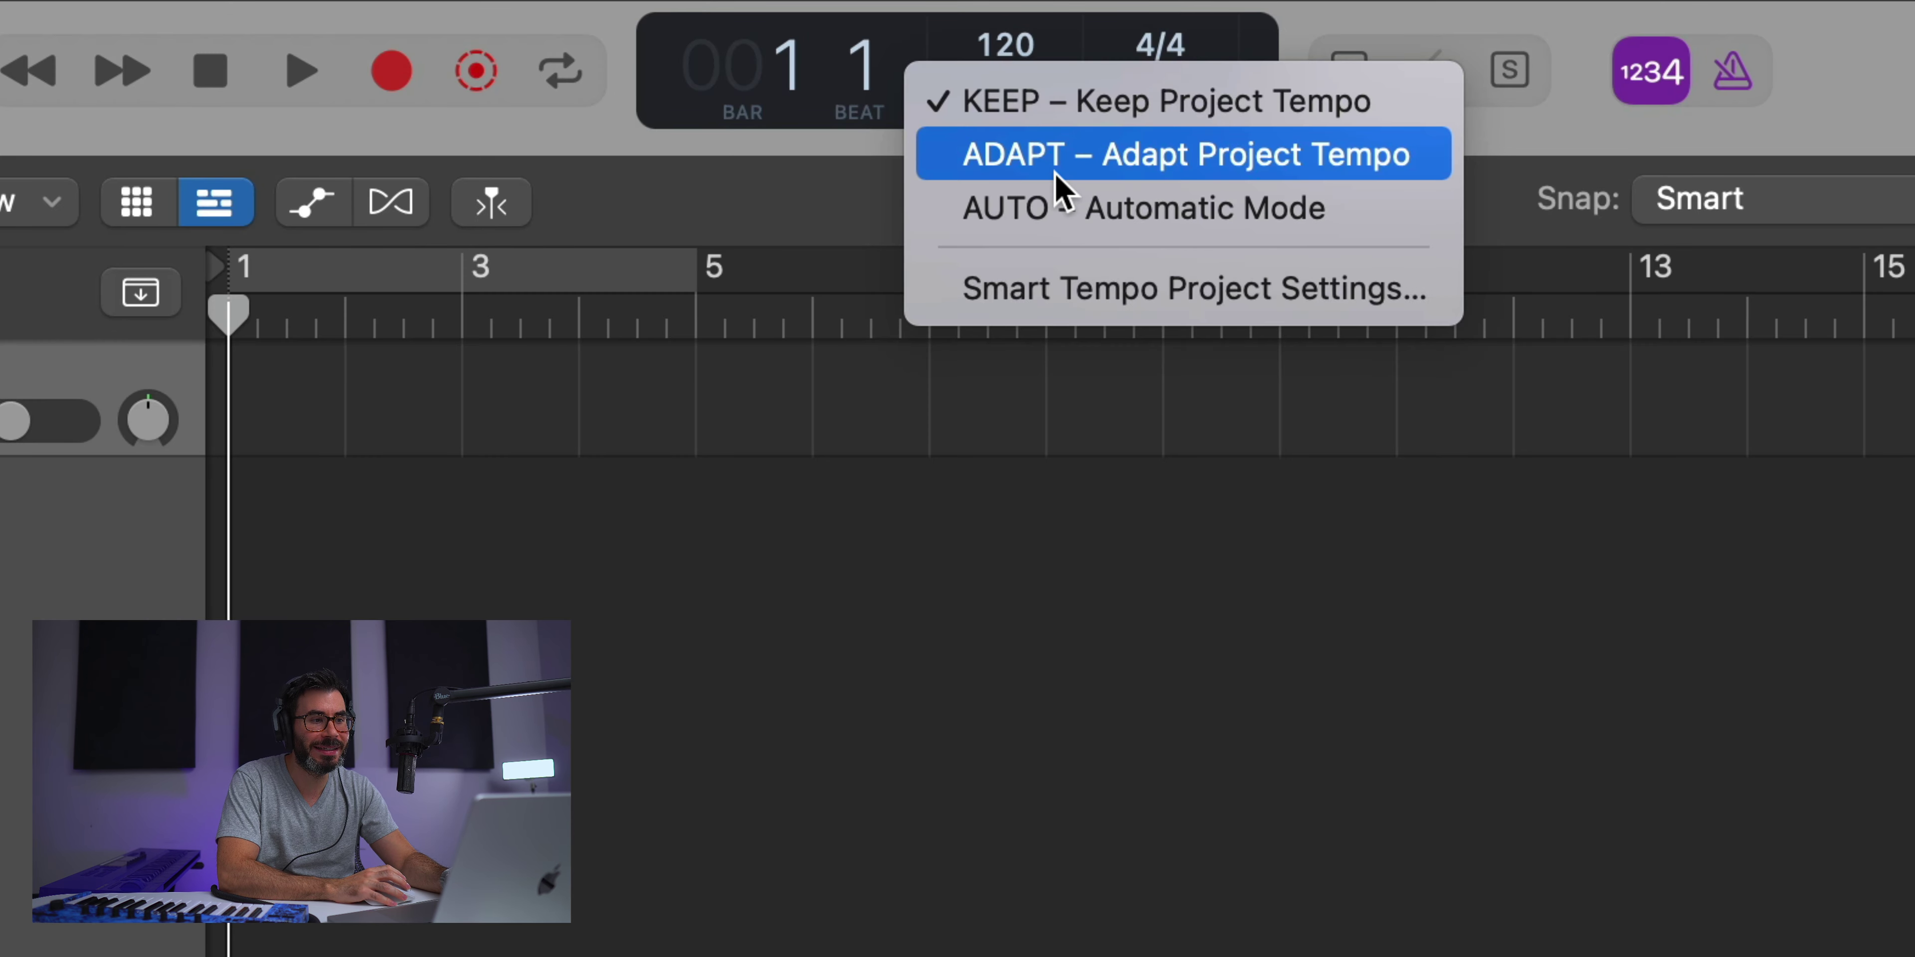
left_click(1056, 176)
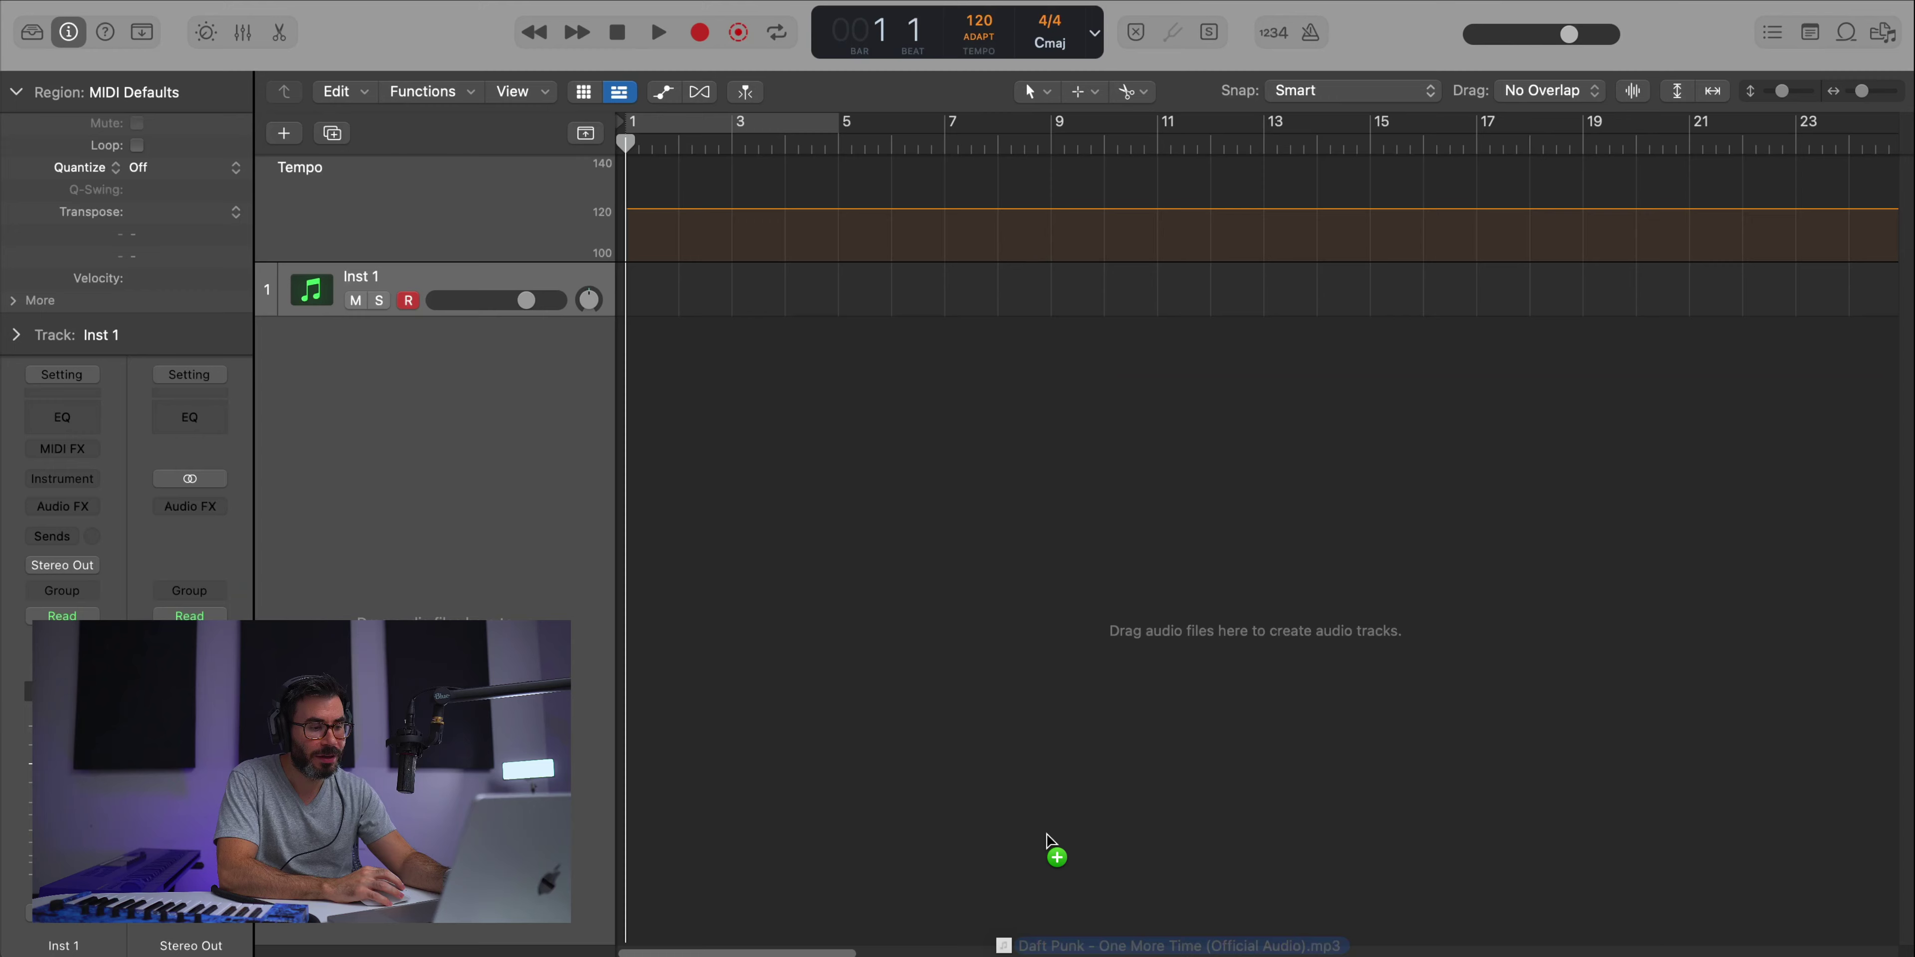
- Place the Daft Punk One More Time mp3 on a new track at bar 1, adopting its 123 BPM tempo
left_click_drag(1047, 838, 620, 487)
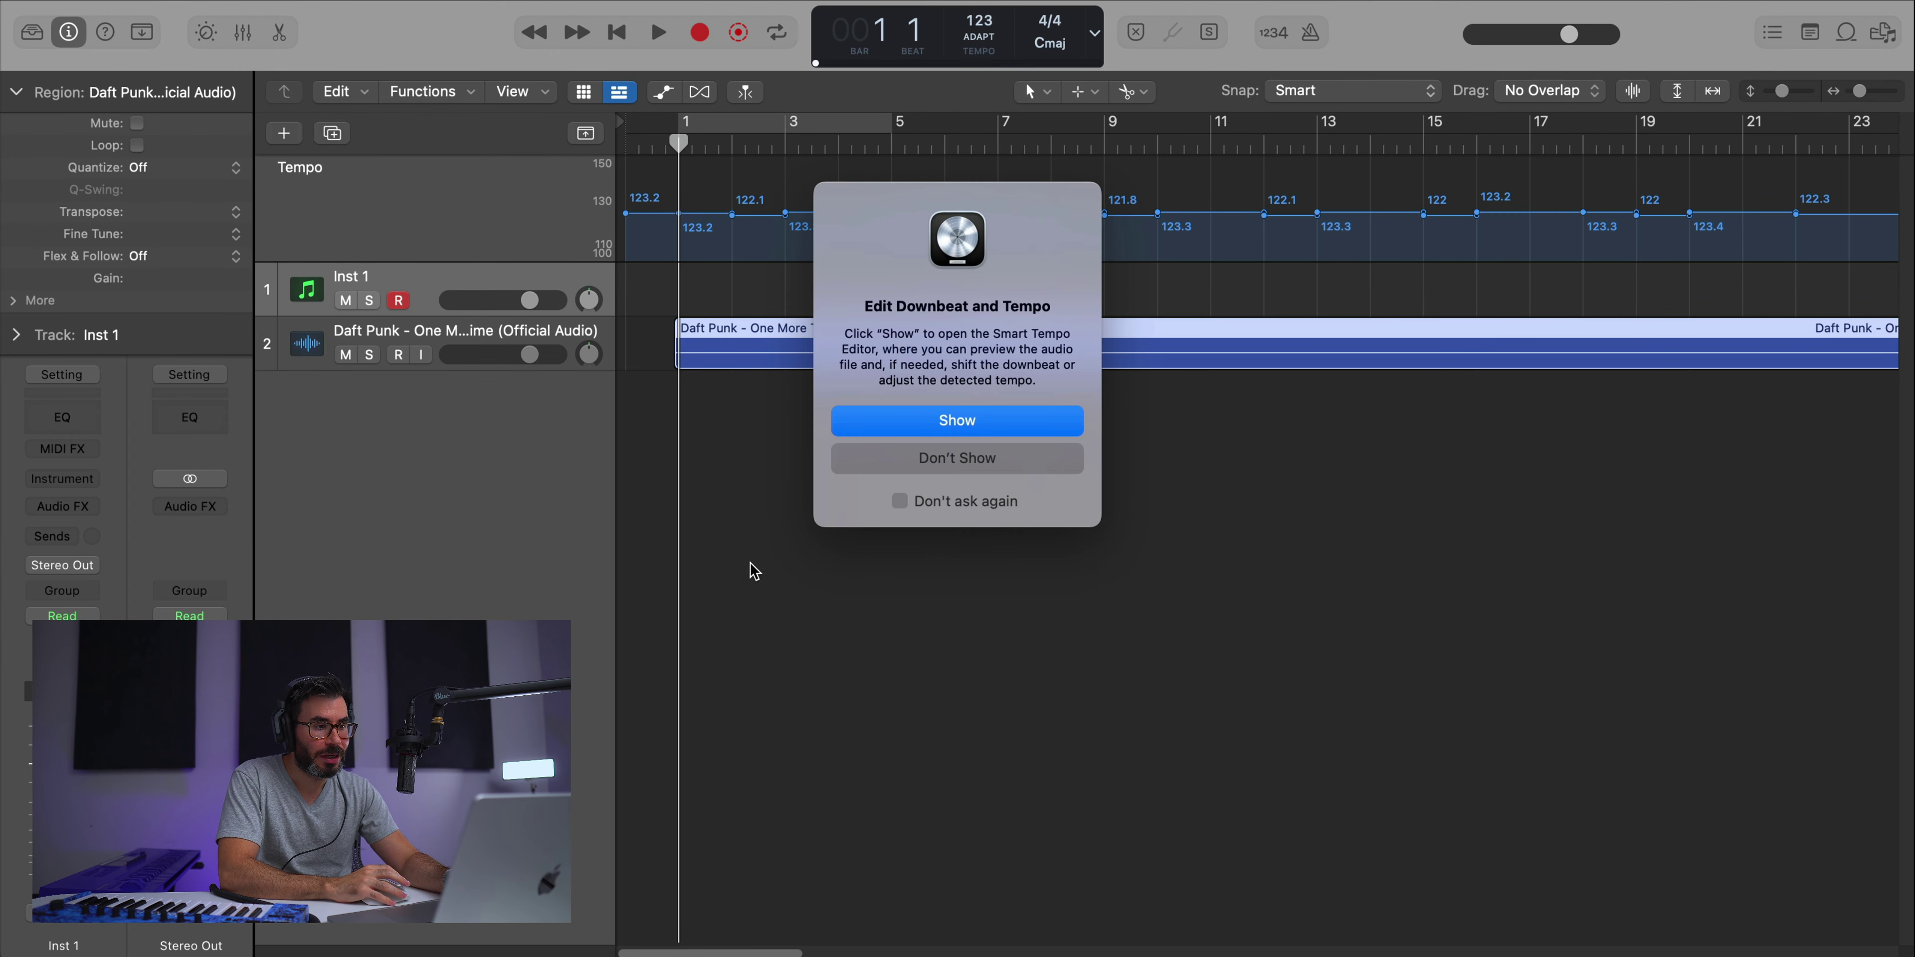
left_click(957, 424)
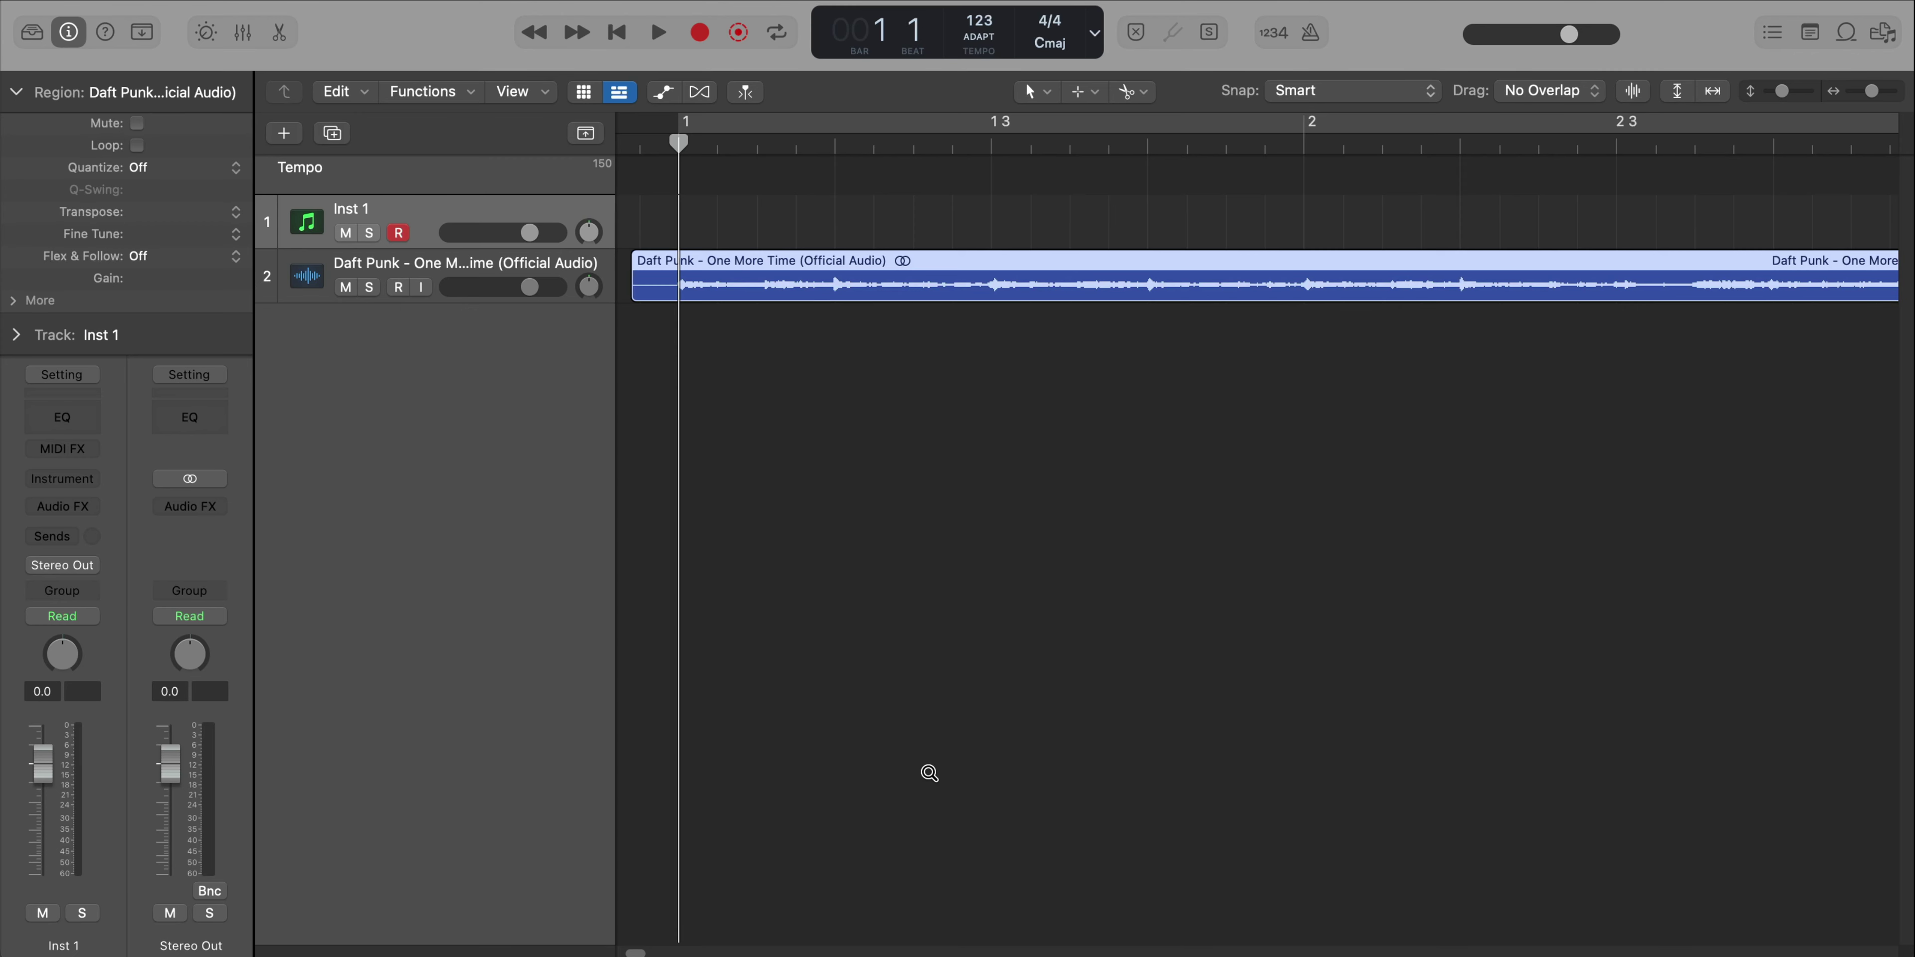
- Zoom out and toggle Global Tracks to show the tempo curve fluctuating around 121–123.5 BPM
scroll(968, 743, "up", 1)
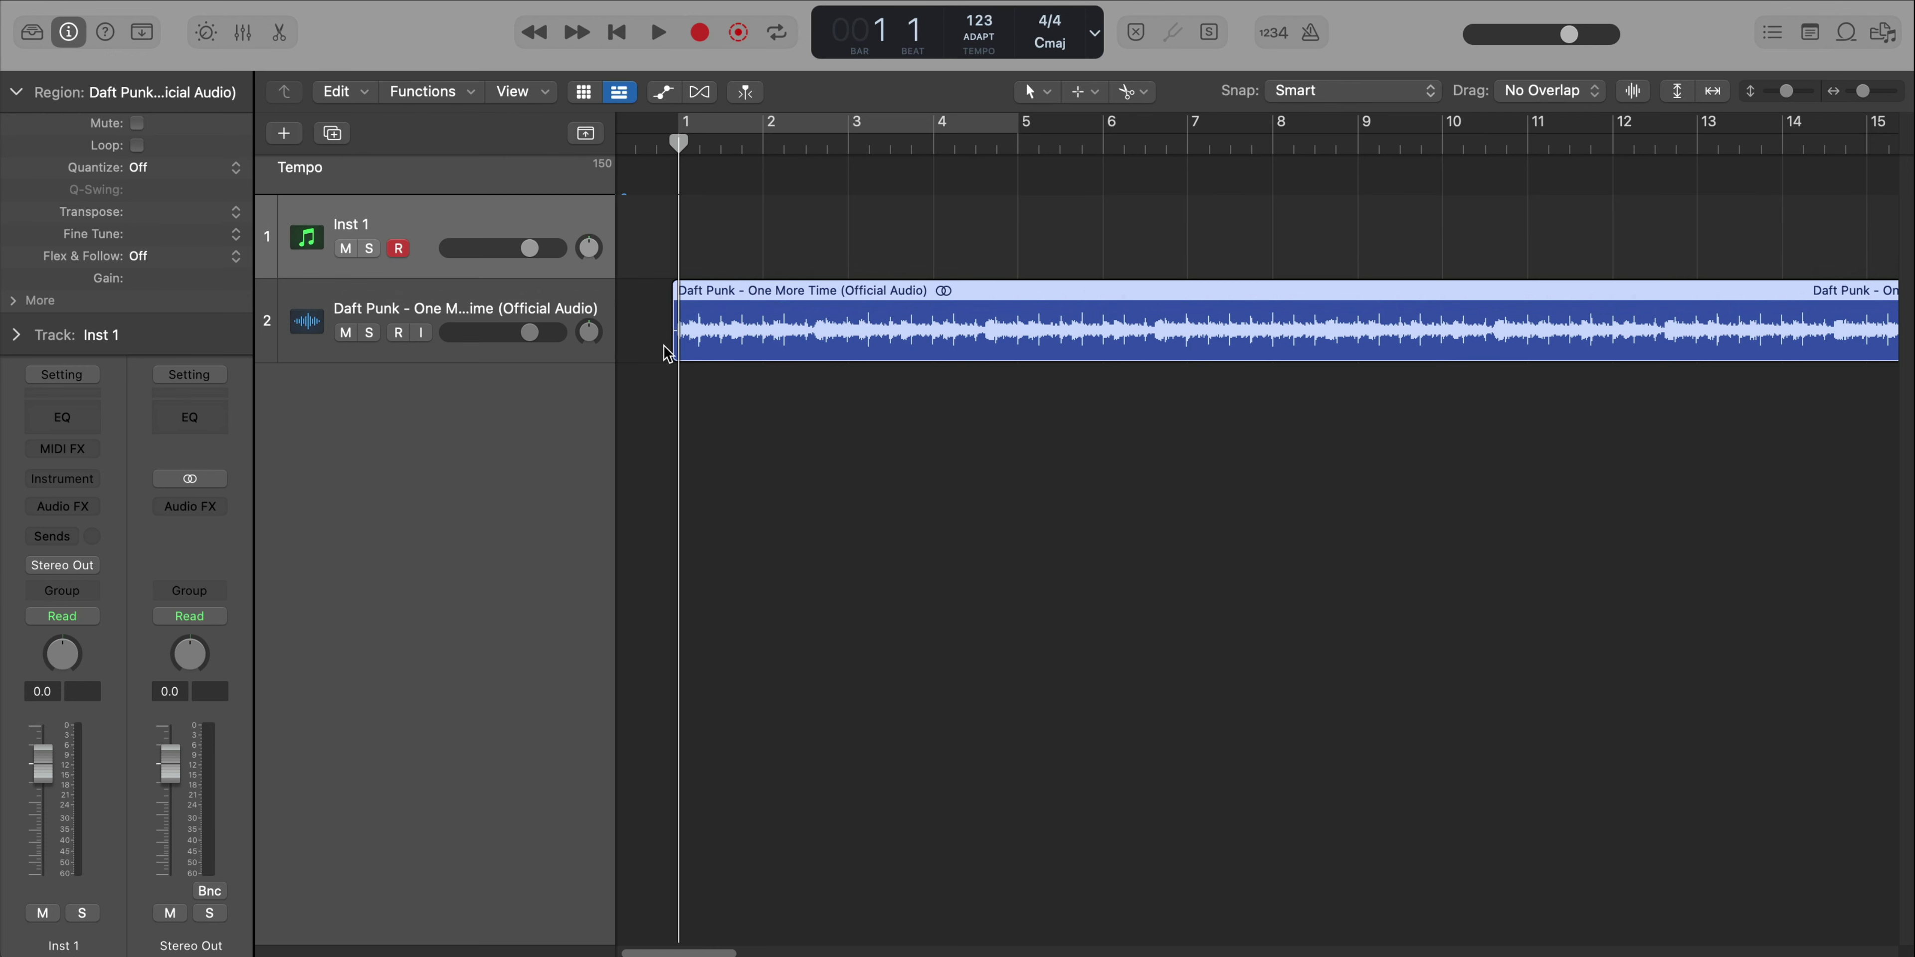
scroll(957, 331, "down", 3)
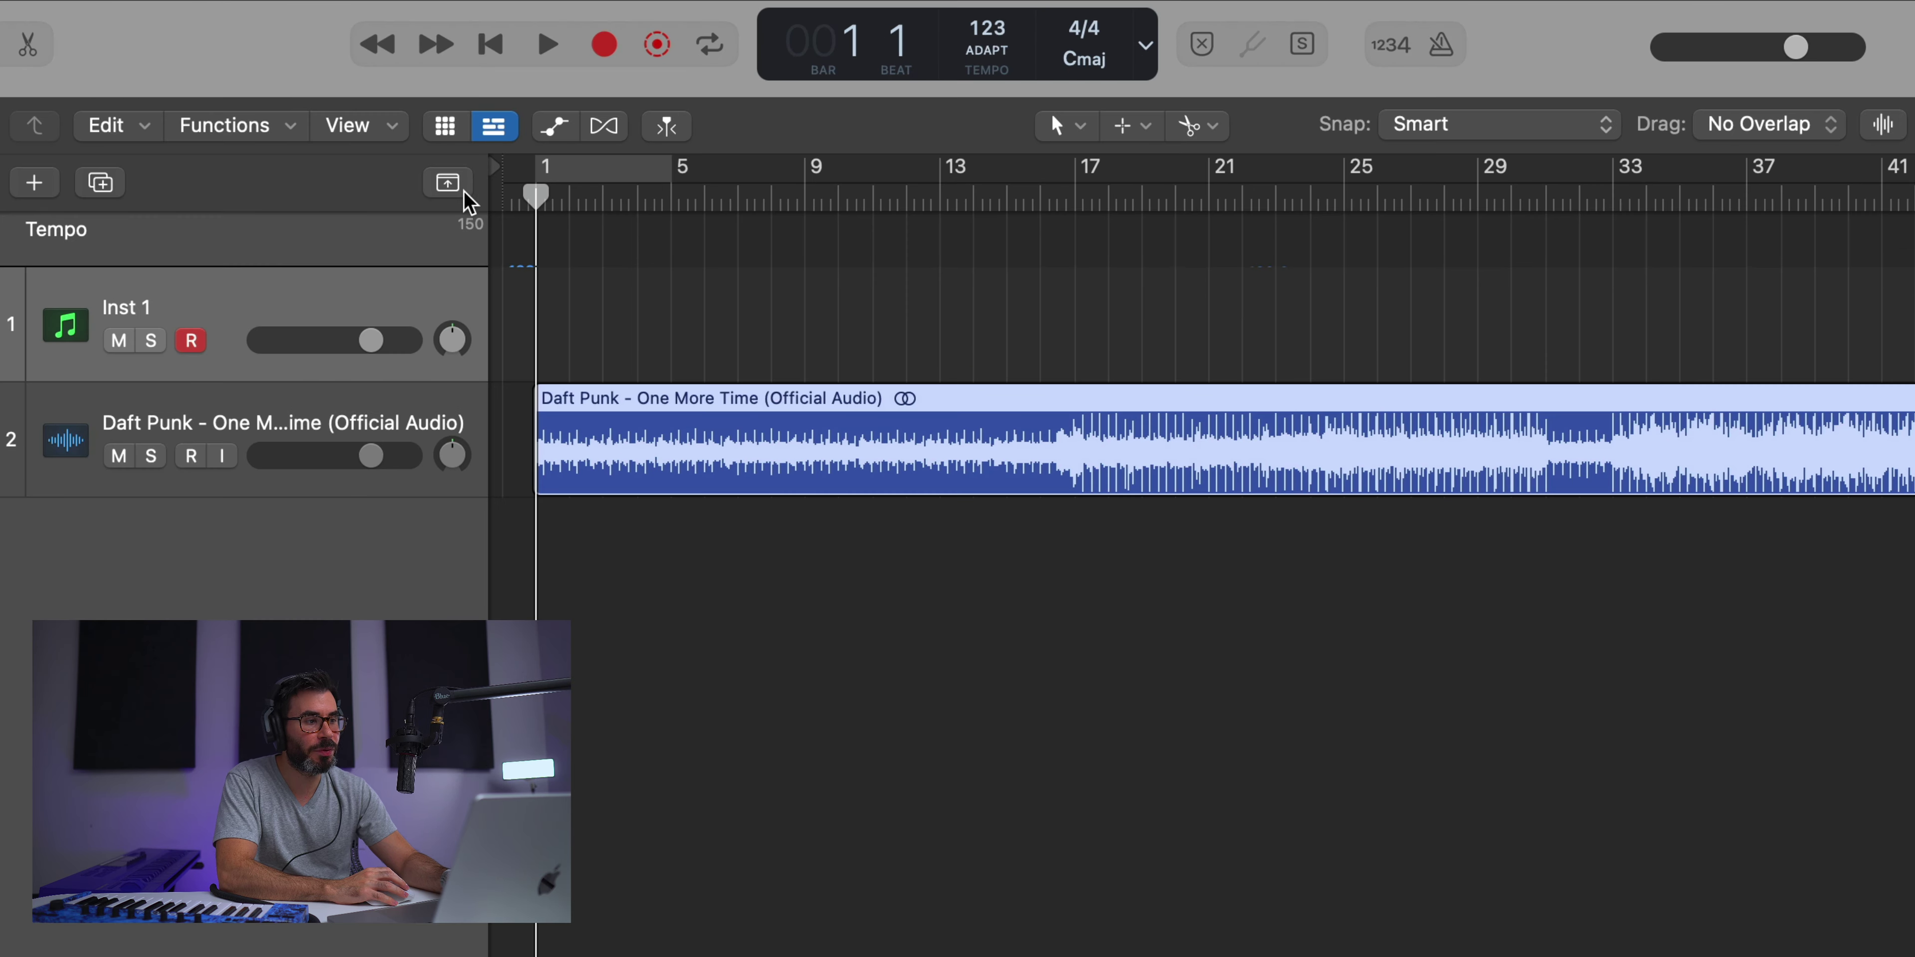
left_click(447, 182)
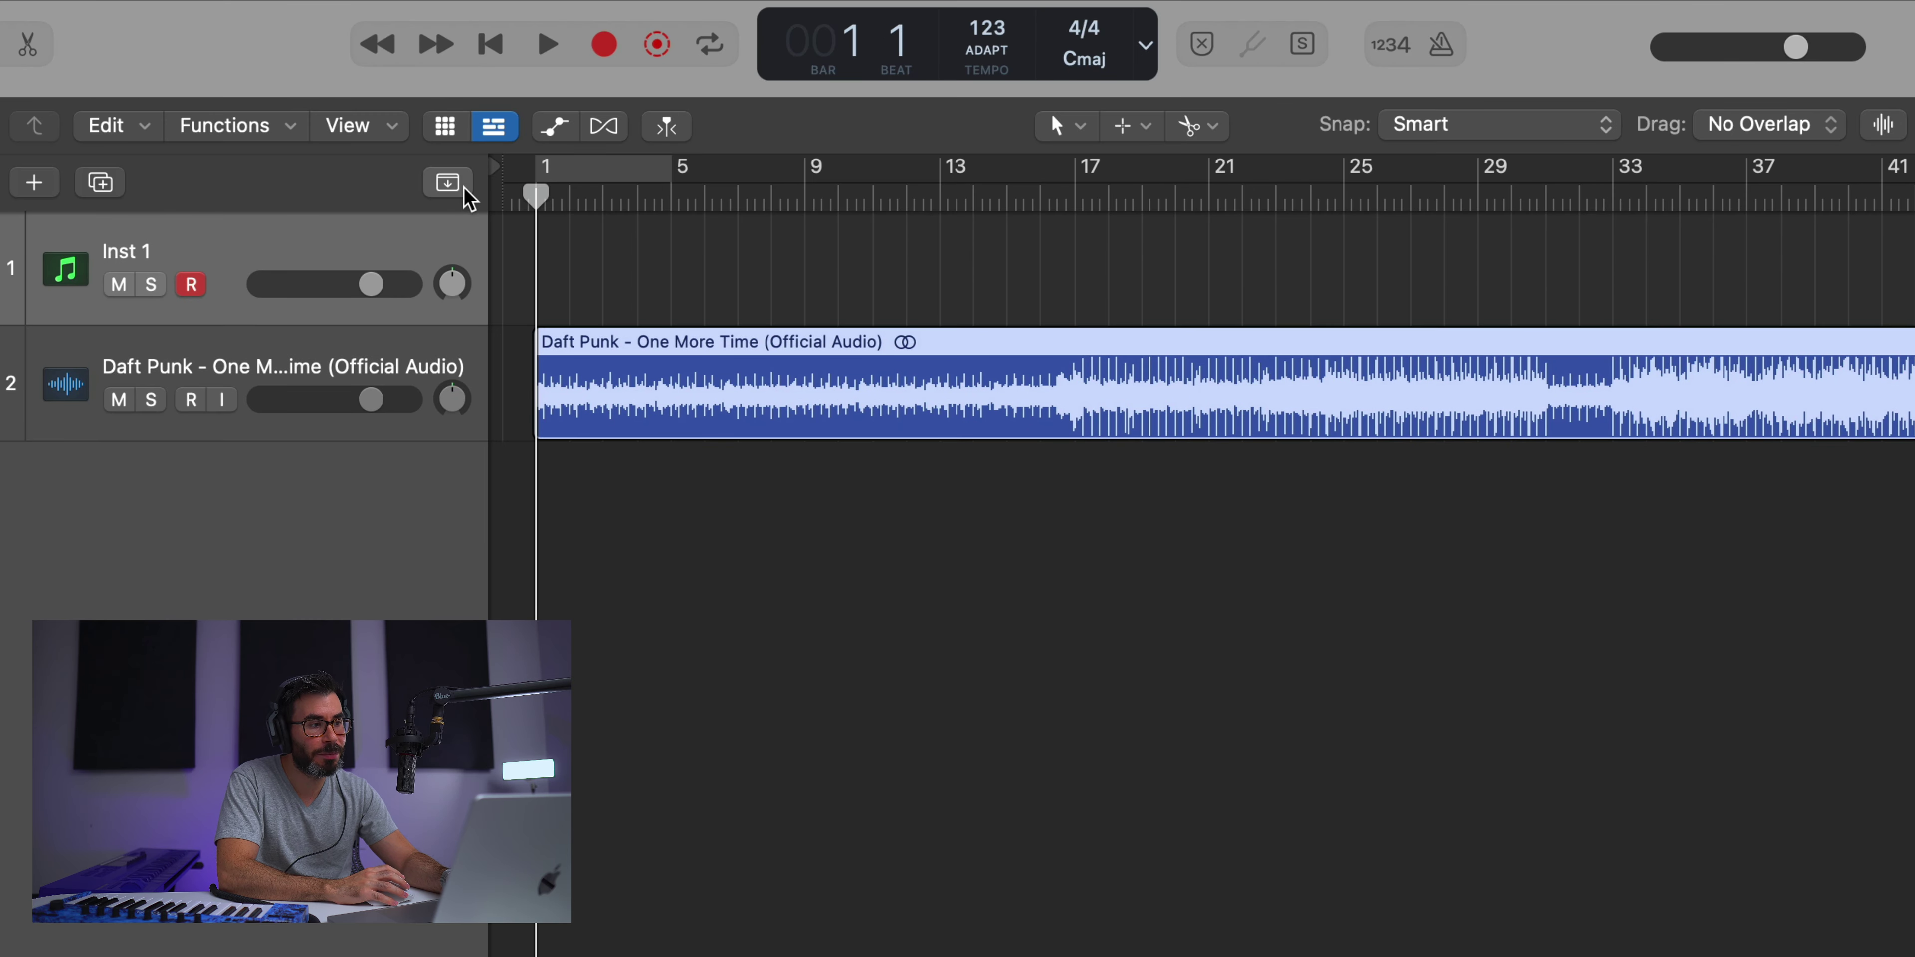
left_click(447, 182)
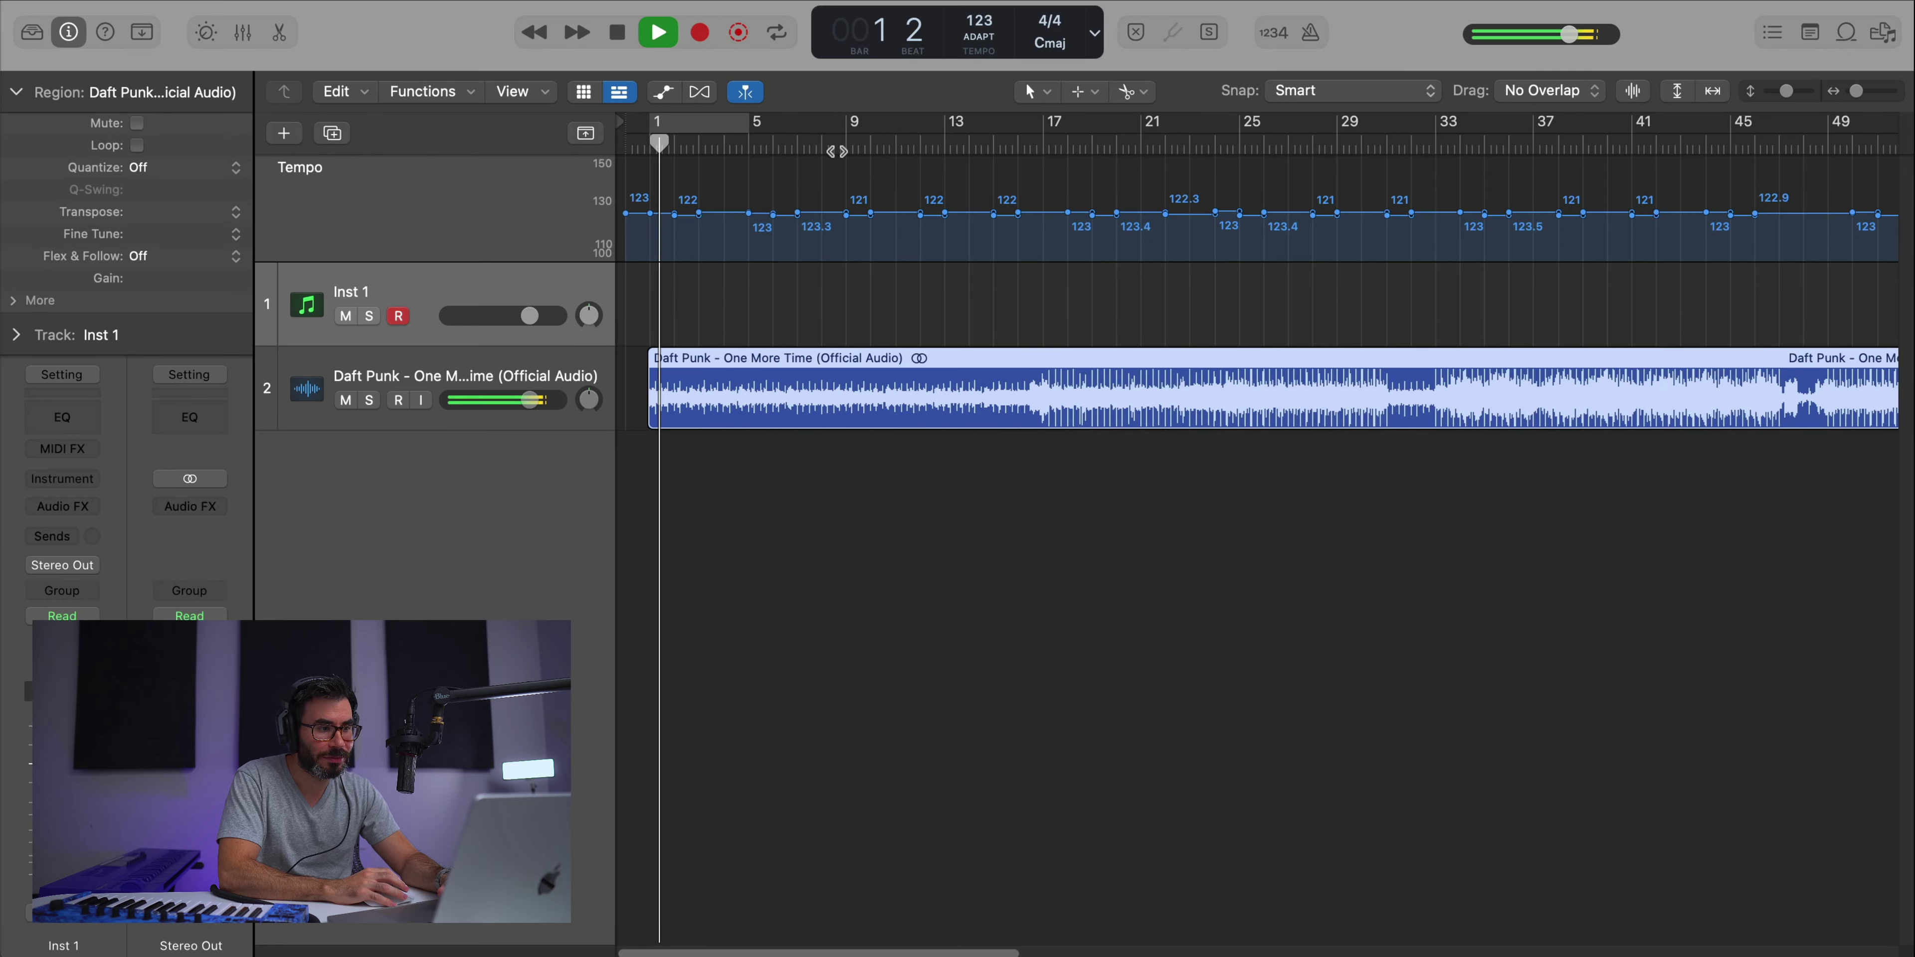
- Set a cycle over bars 9–17 and audition that section
left_click(825, 147)
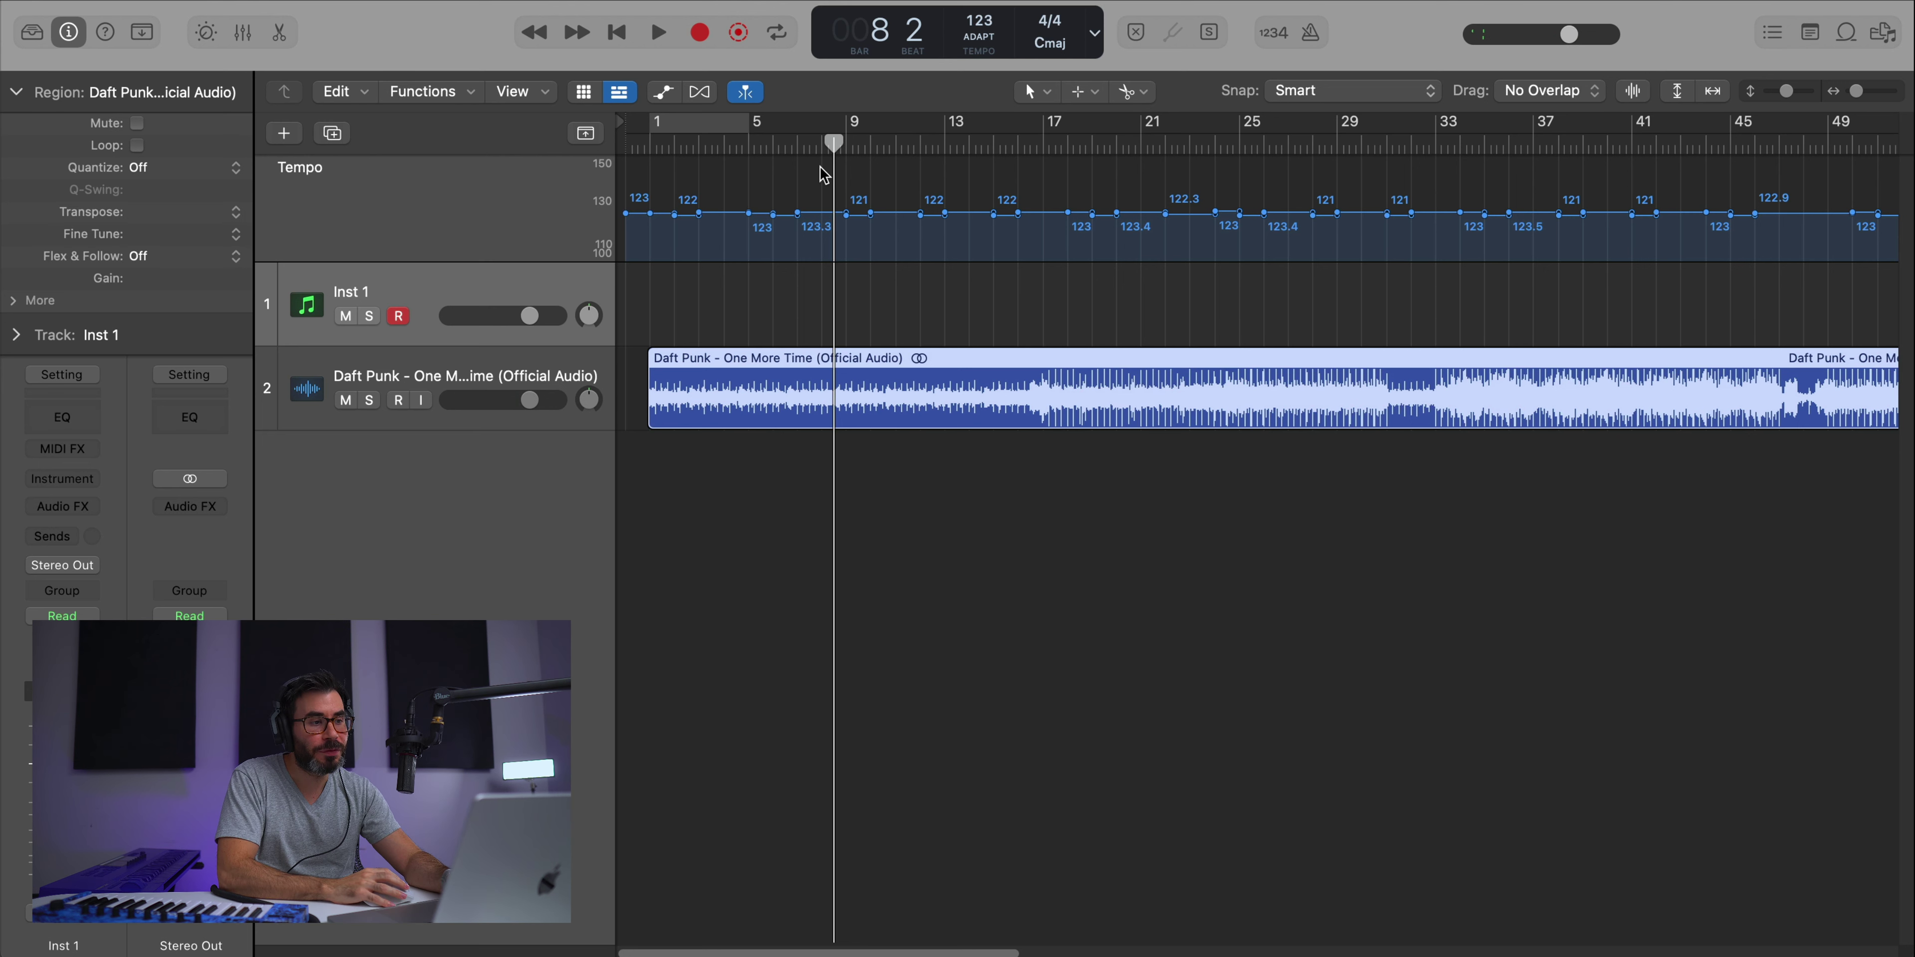
key("period")
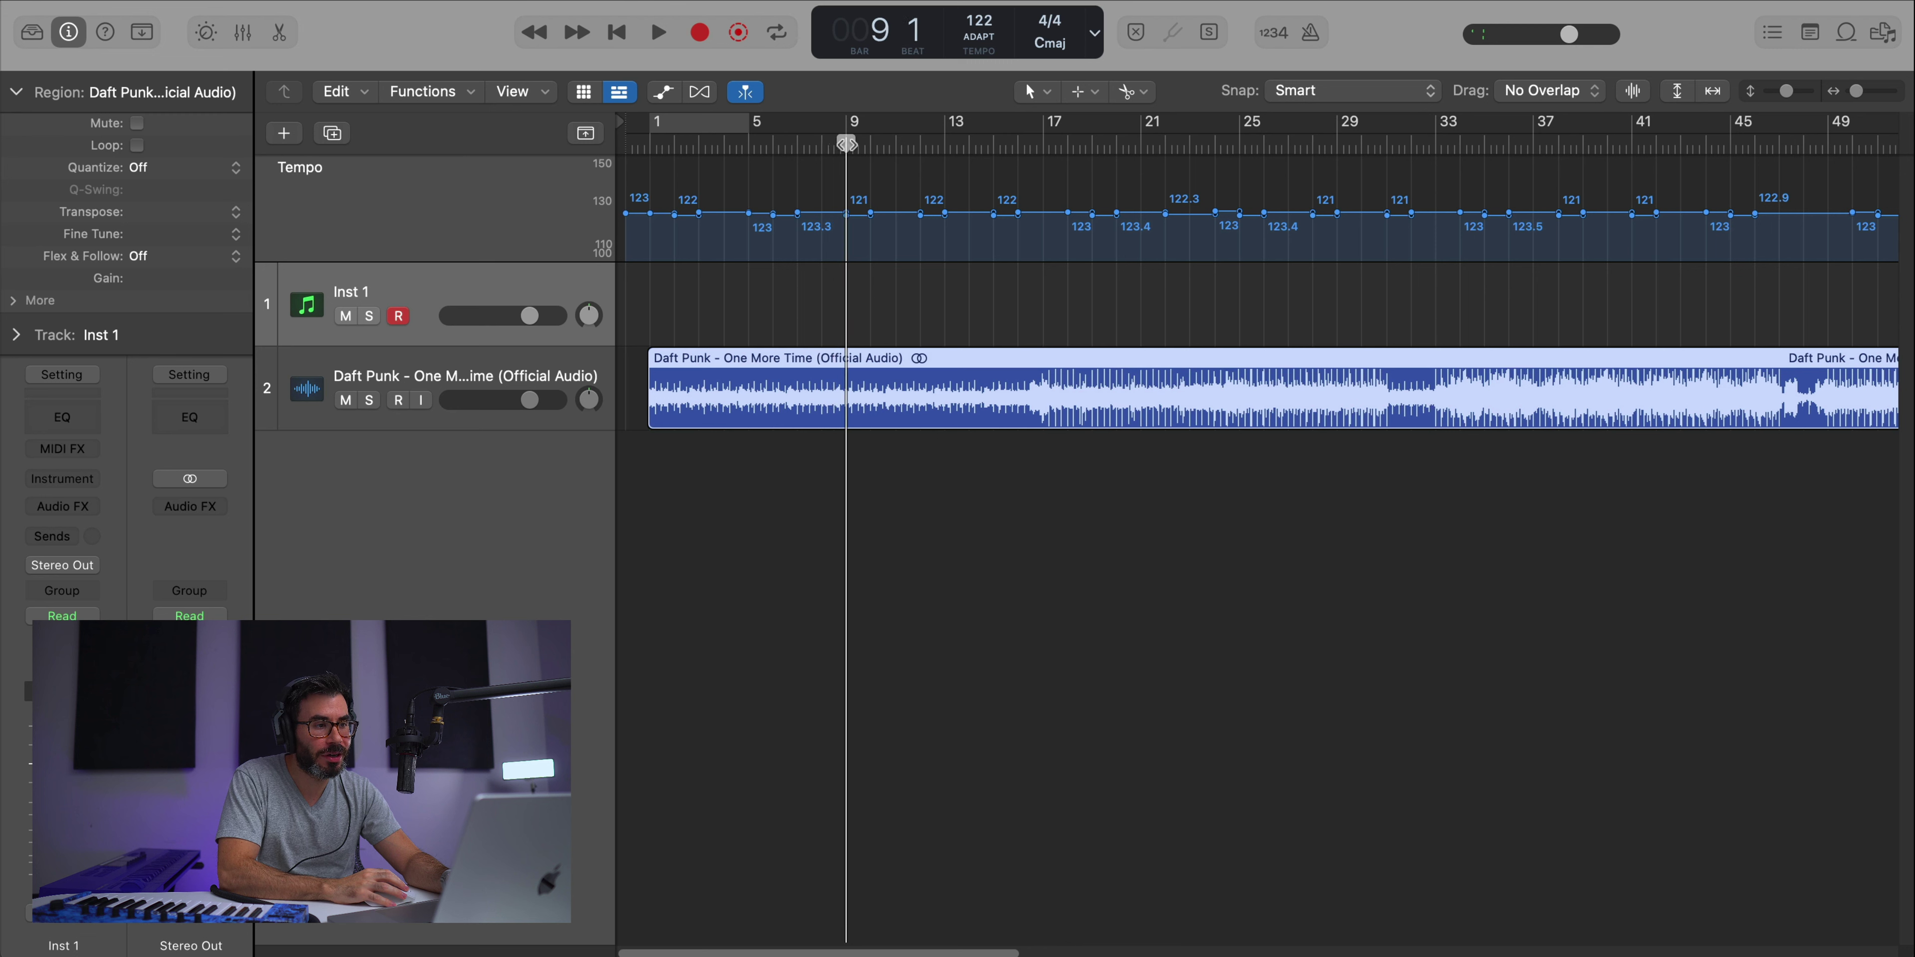
left_click_drag(853, 126, 1043, 125)
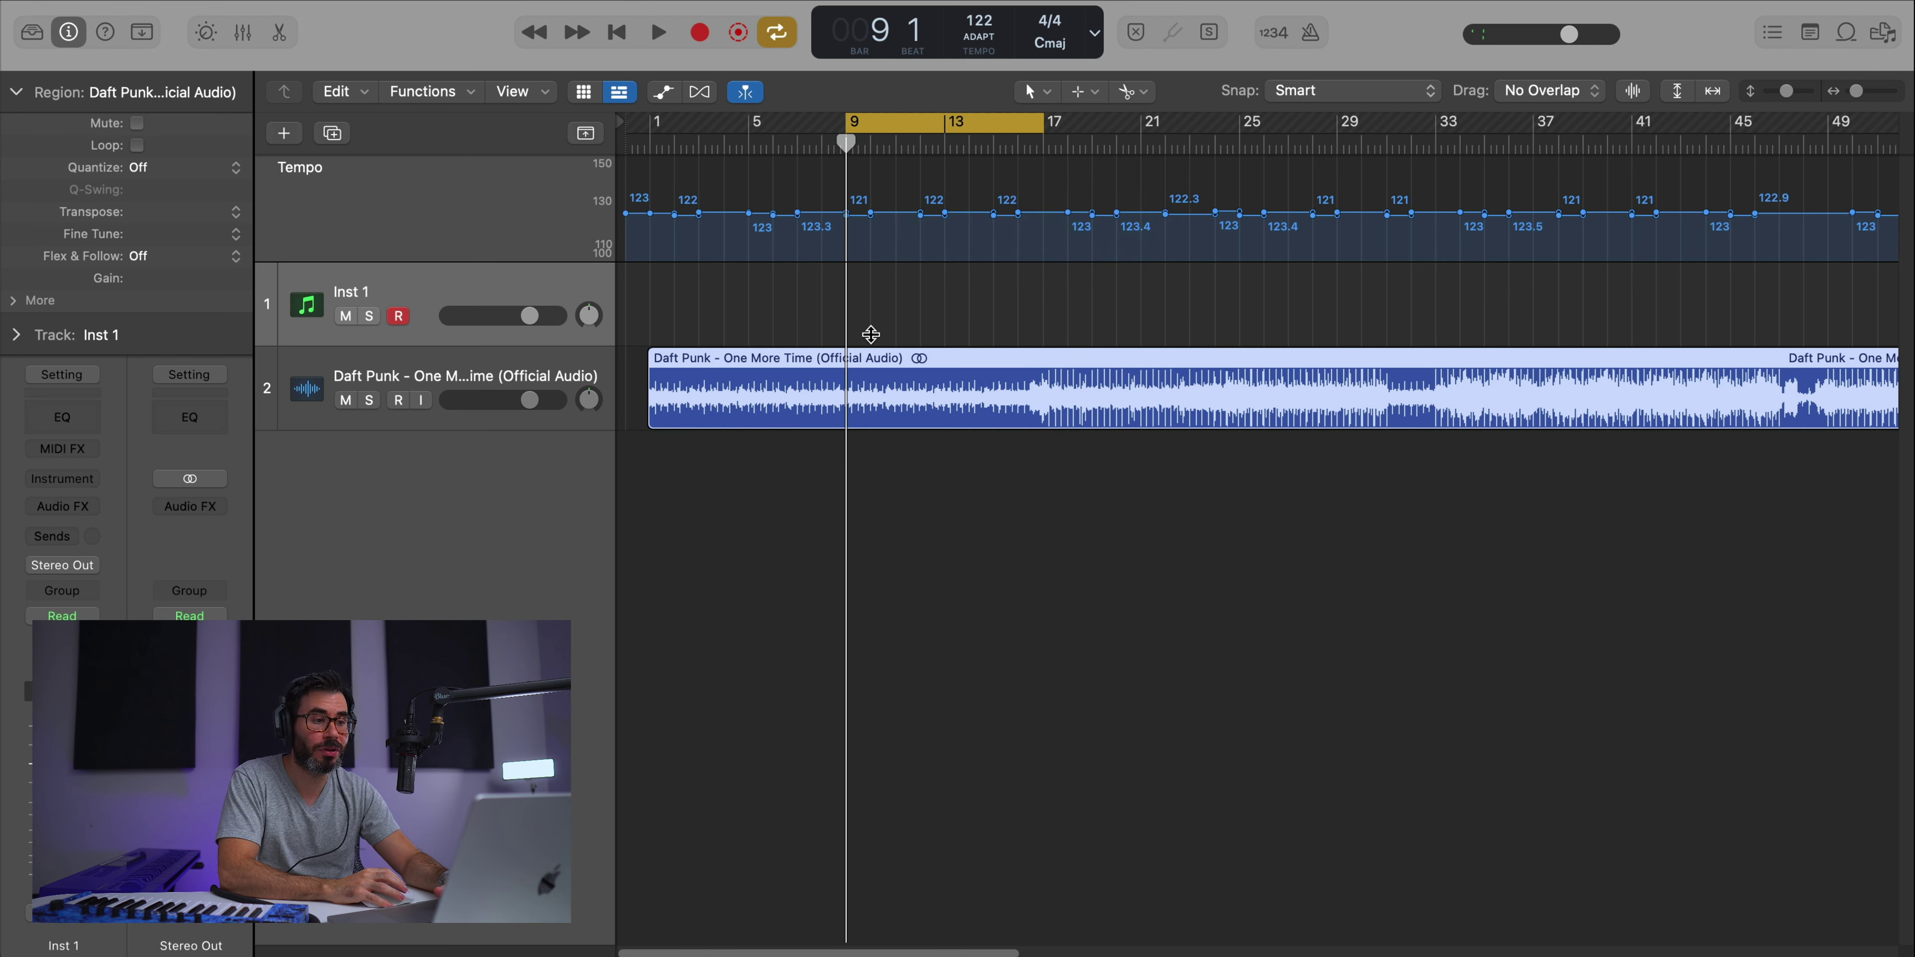
key("space")
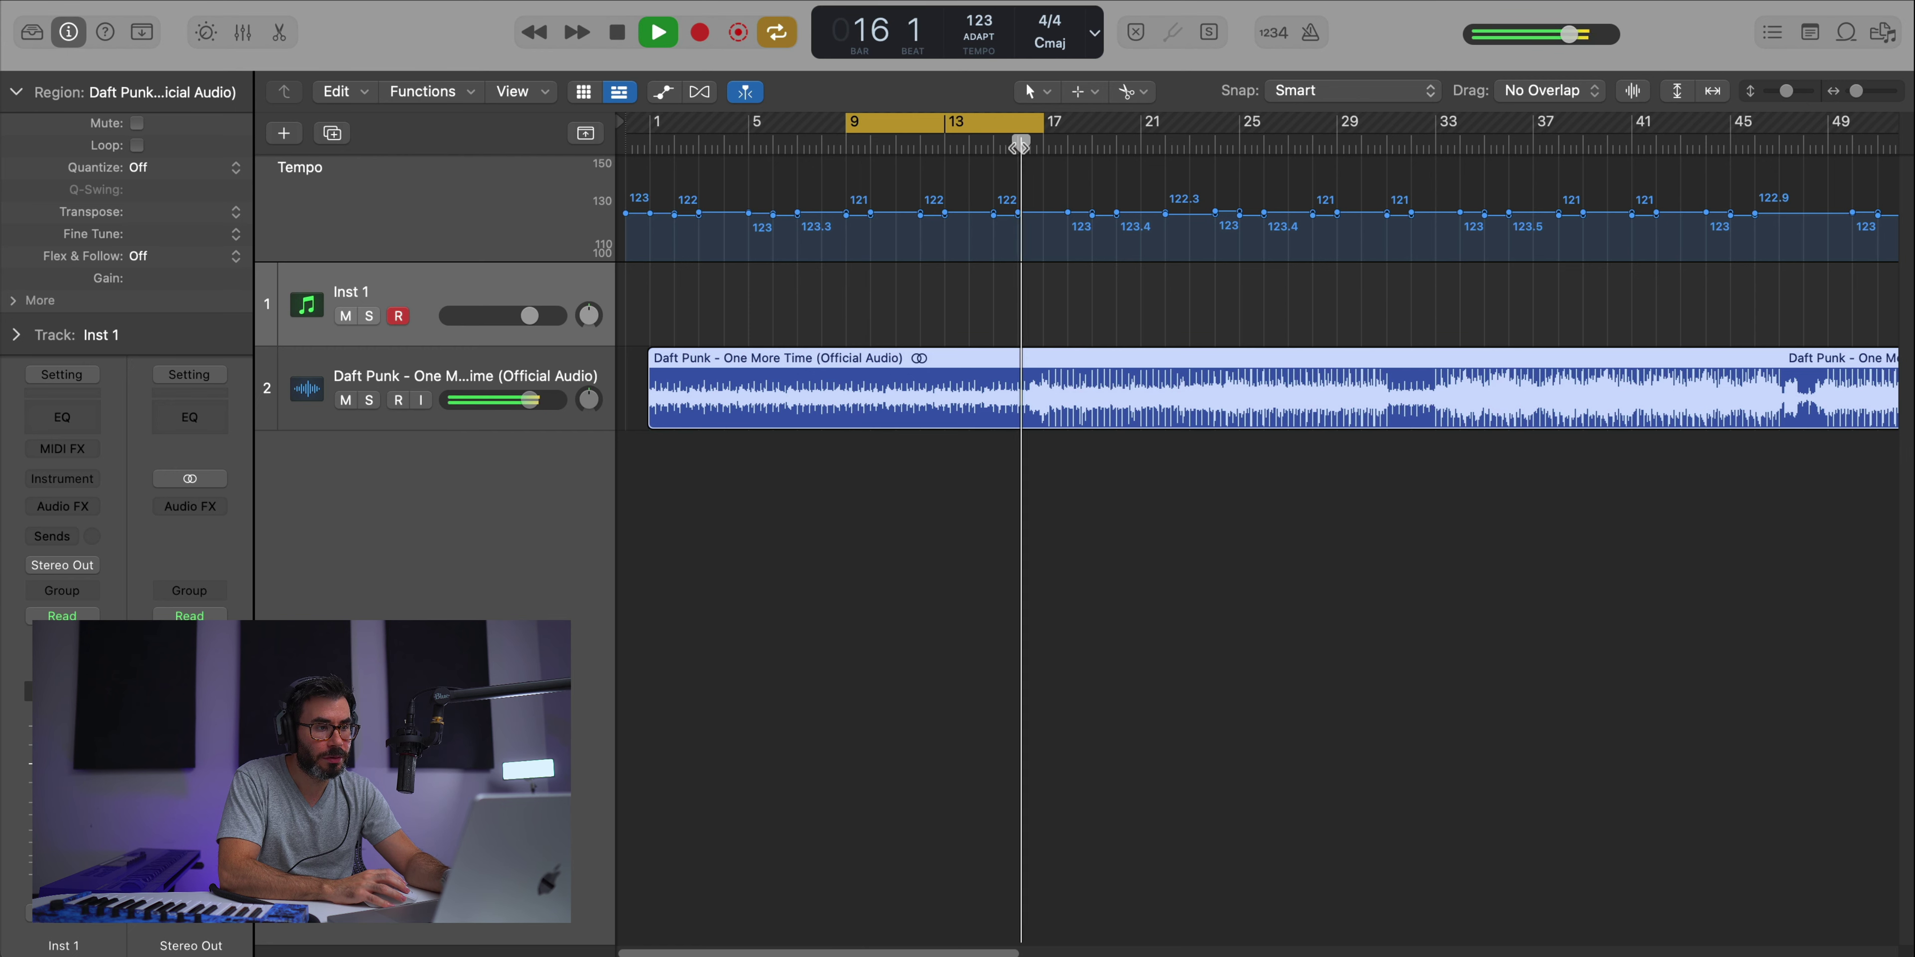
scroll(999, 213, "up", 3)
key("space")
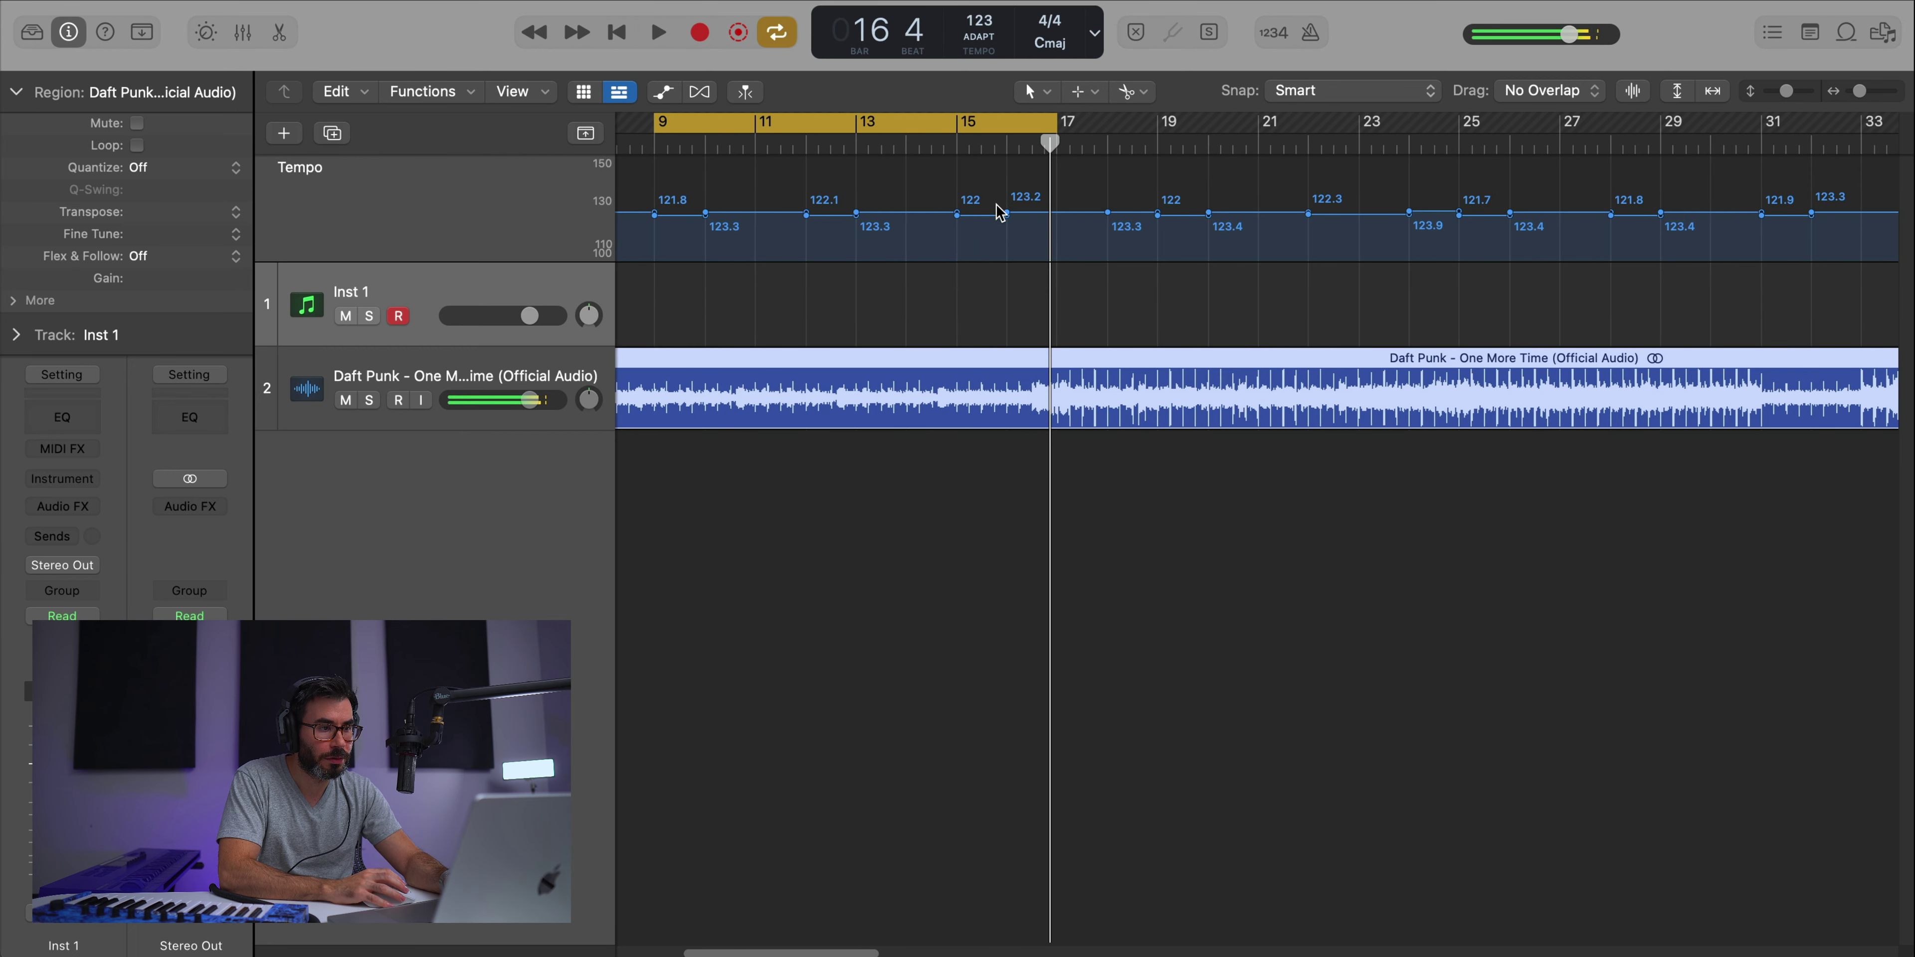
- Split the Daft Punk region at bar 9 and bar 17
scroll(958, 305, "left", 5)
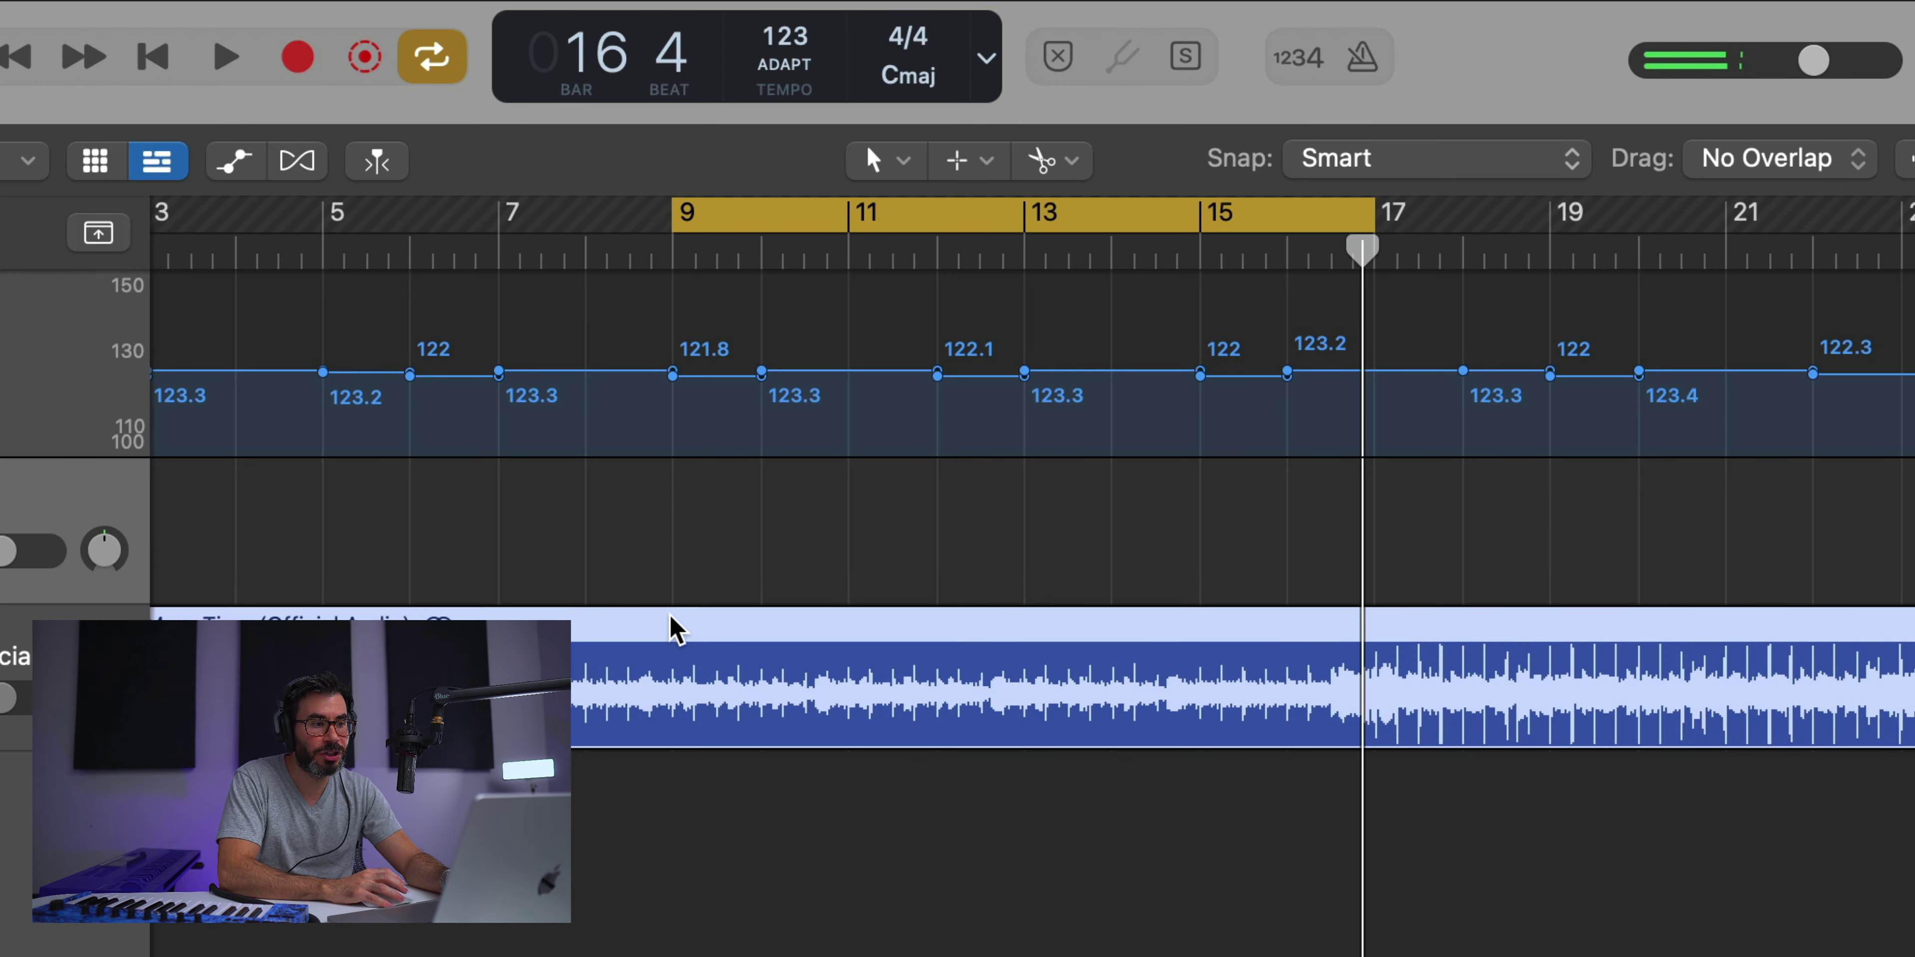
left_click(673, 629)
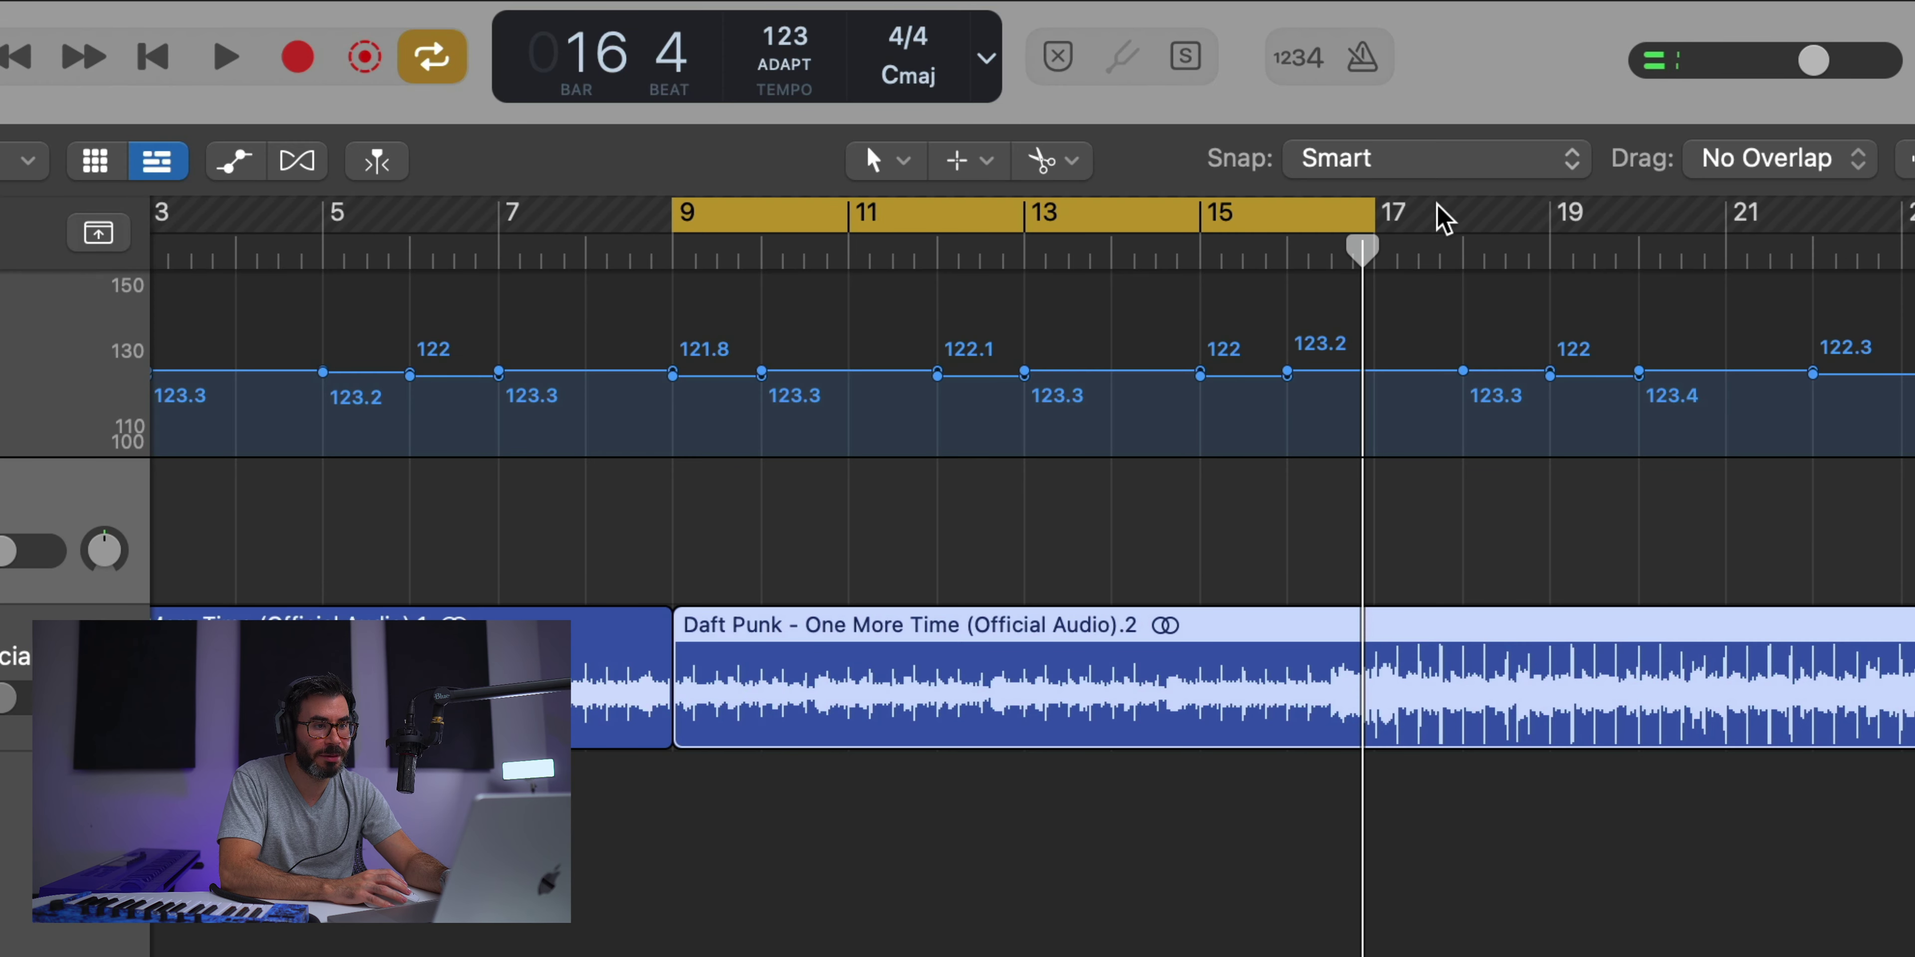
left_click(1369, 628)
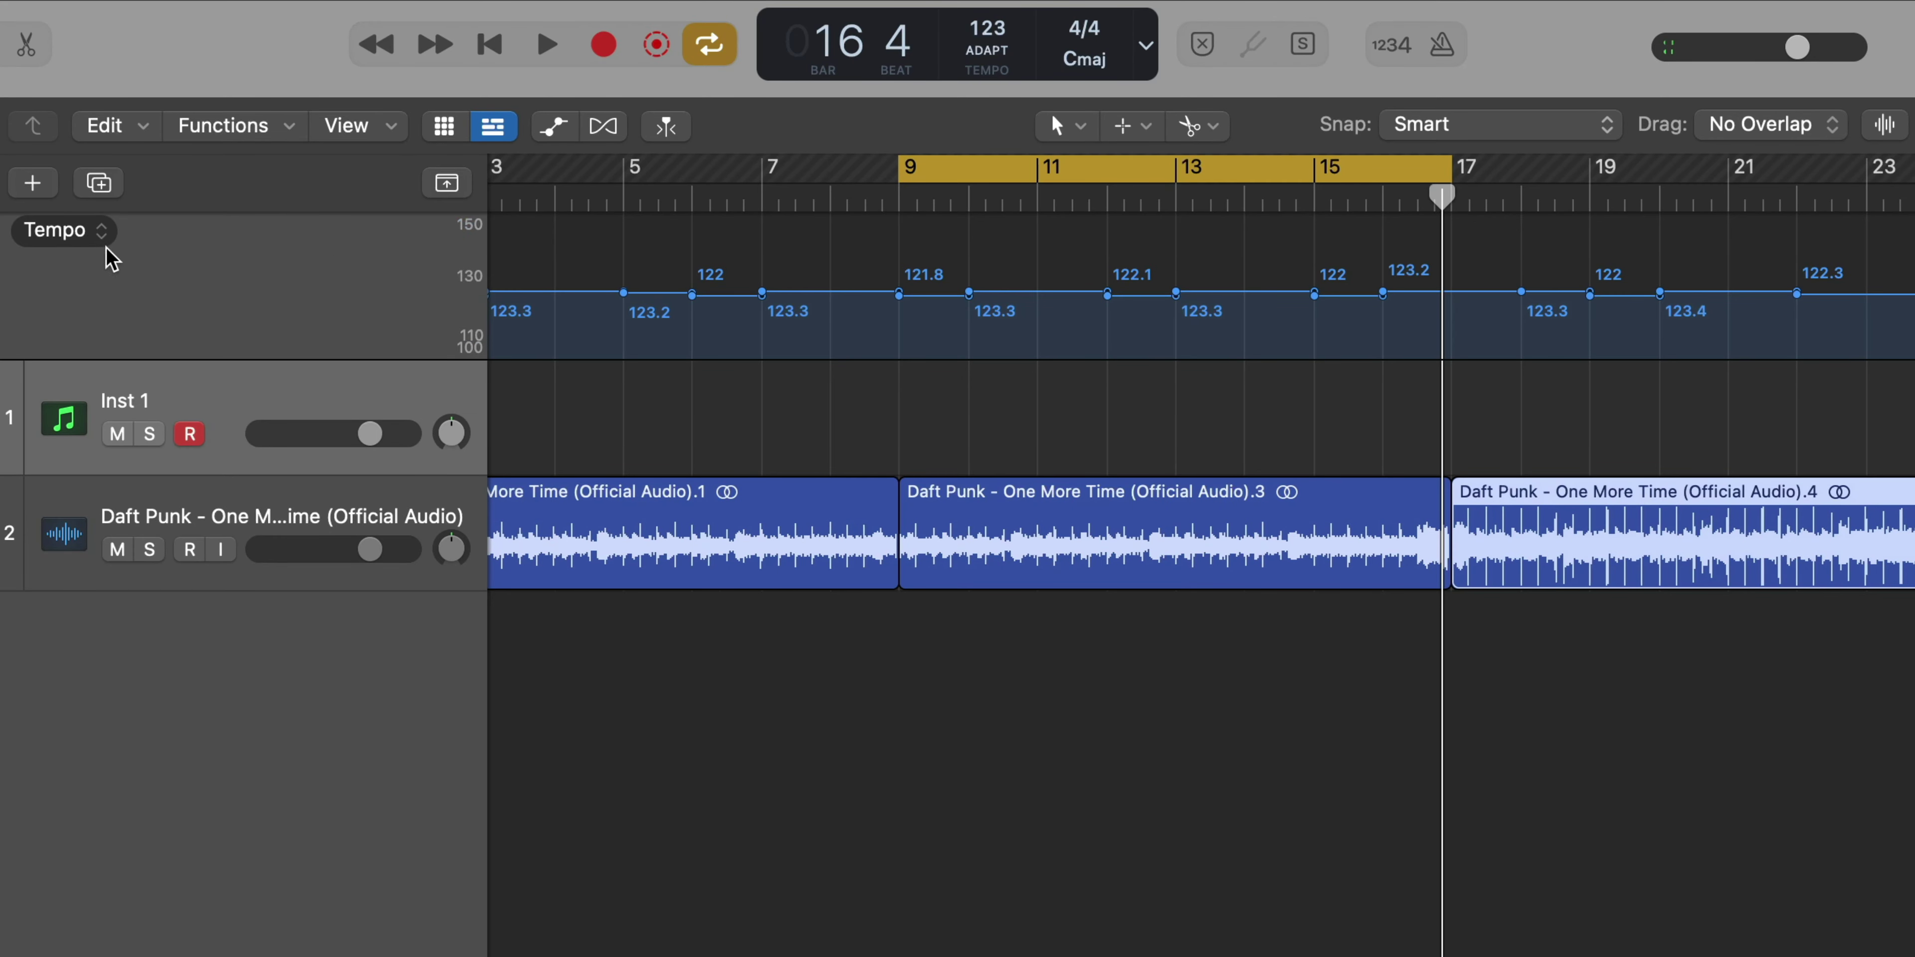
- Create a new tempo set named CIRCO LOCO
left_click(104, 236)
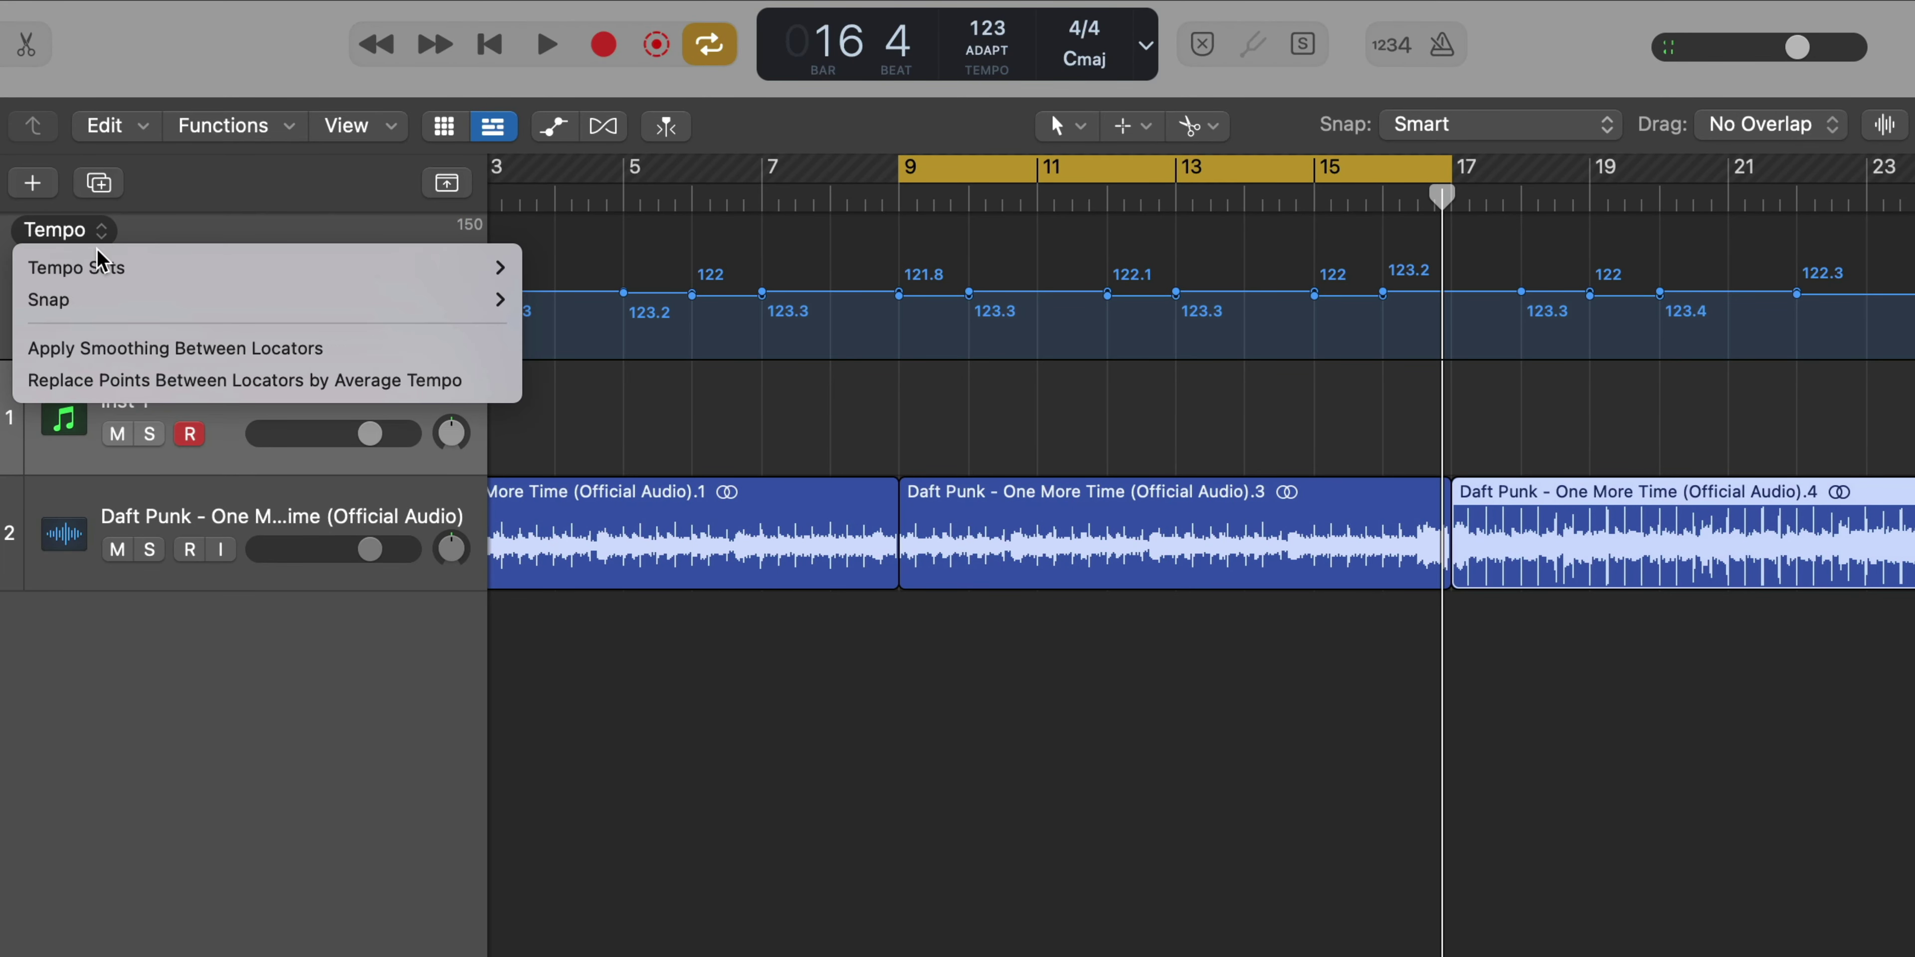
mouse_move(171, 275)
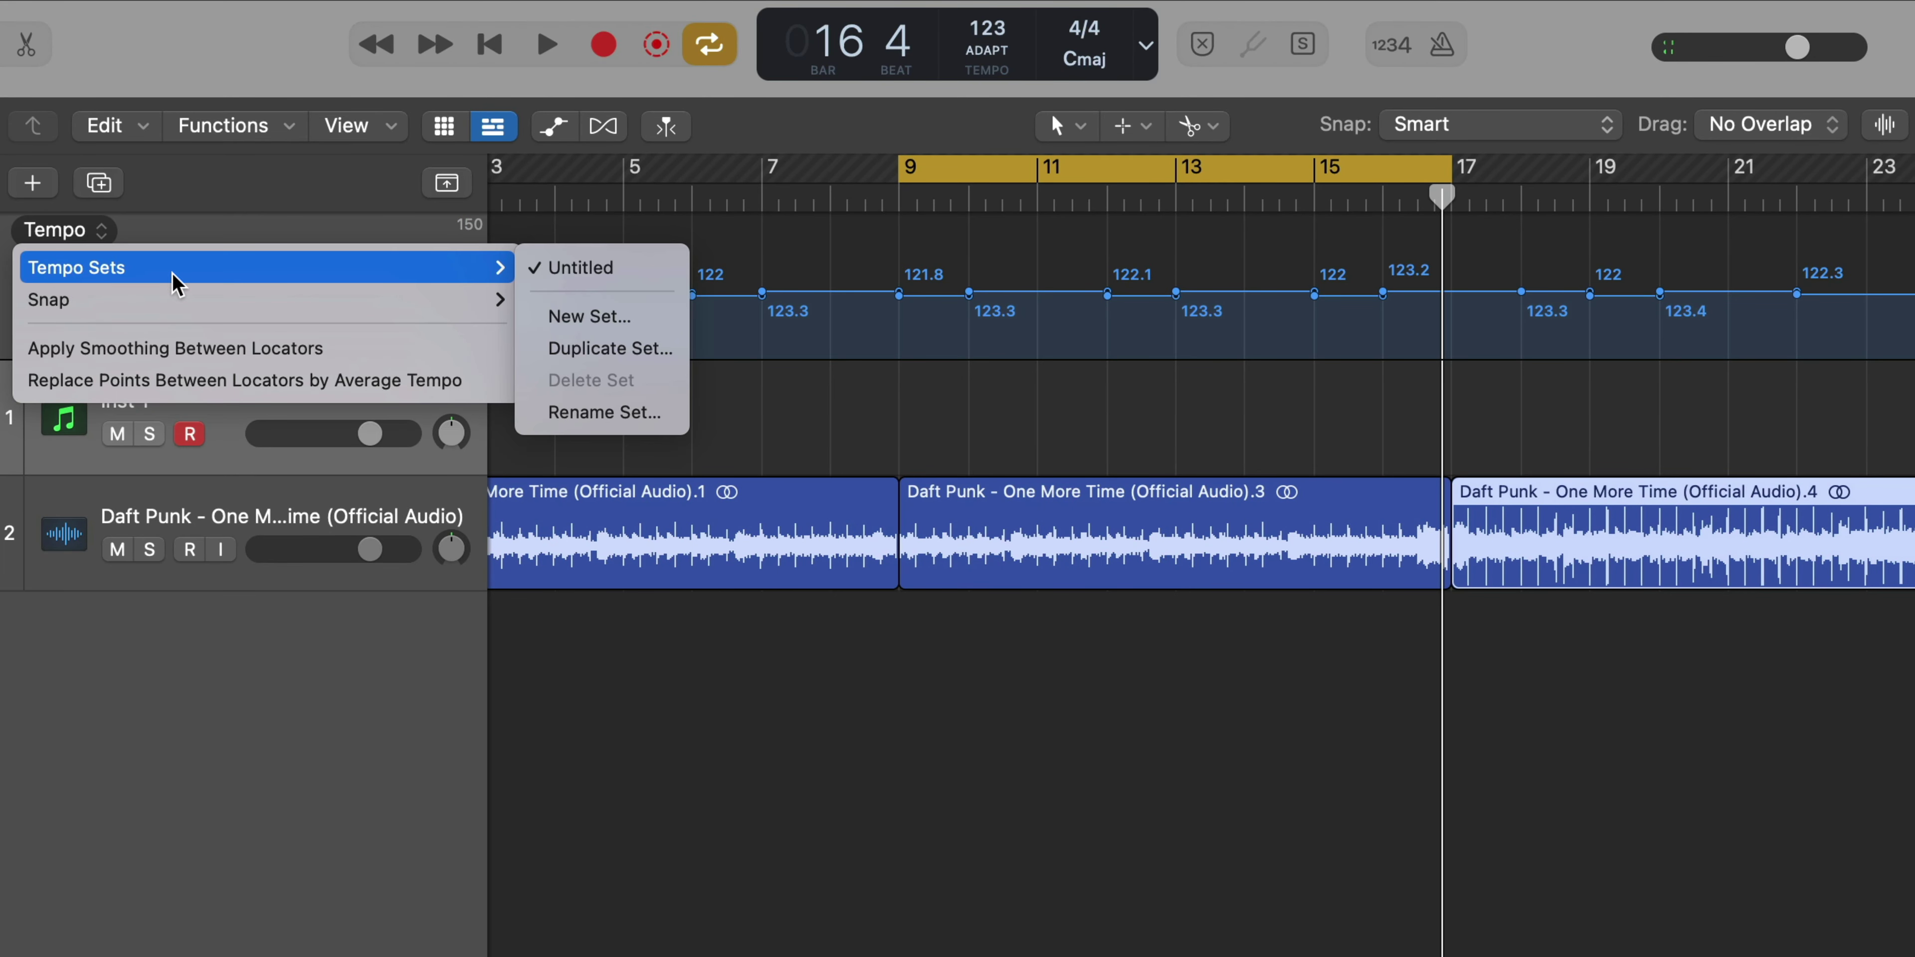
left_click(590, 317)
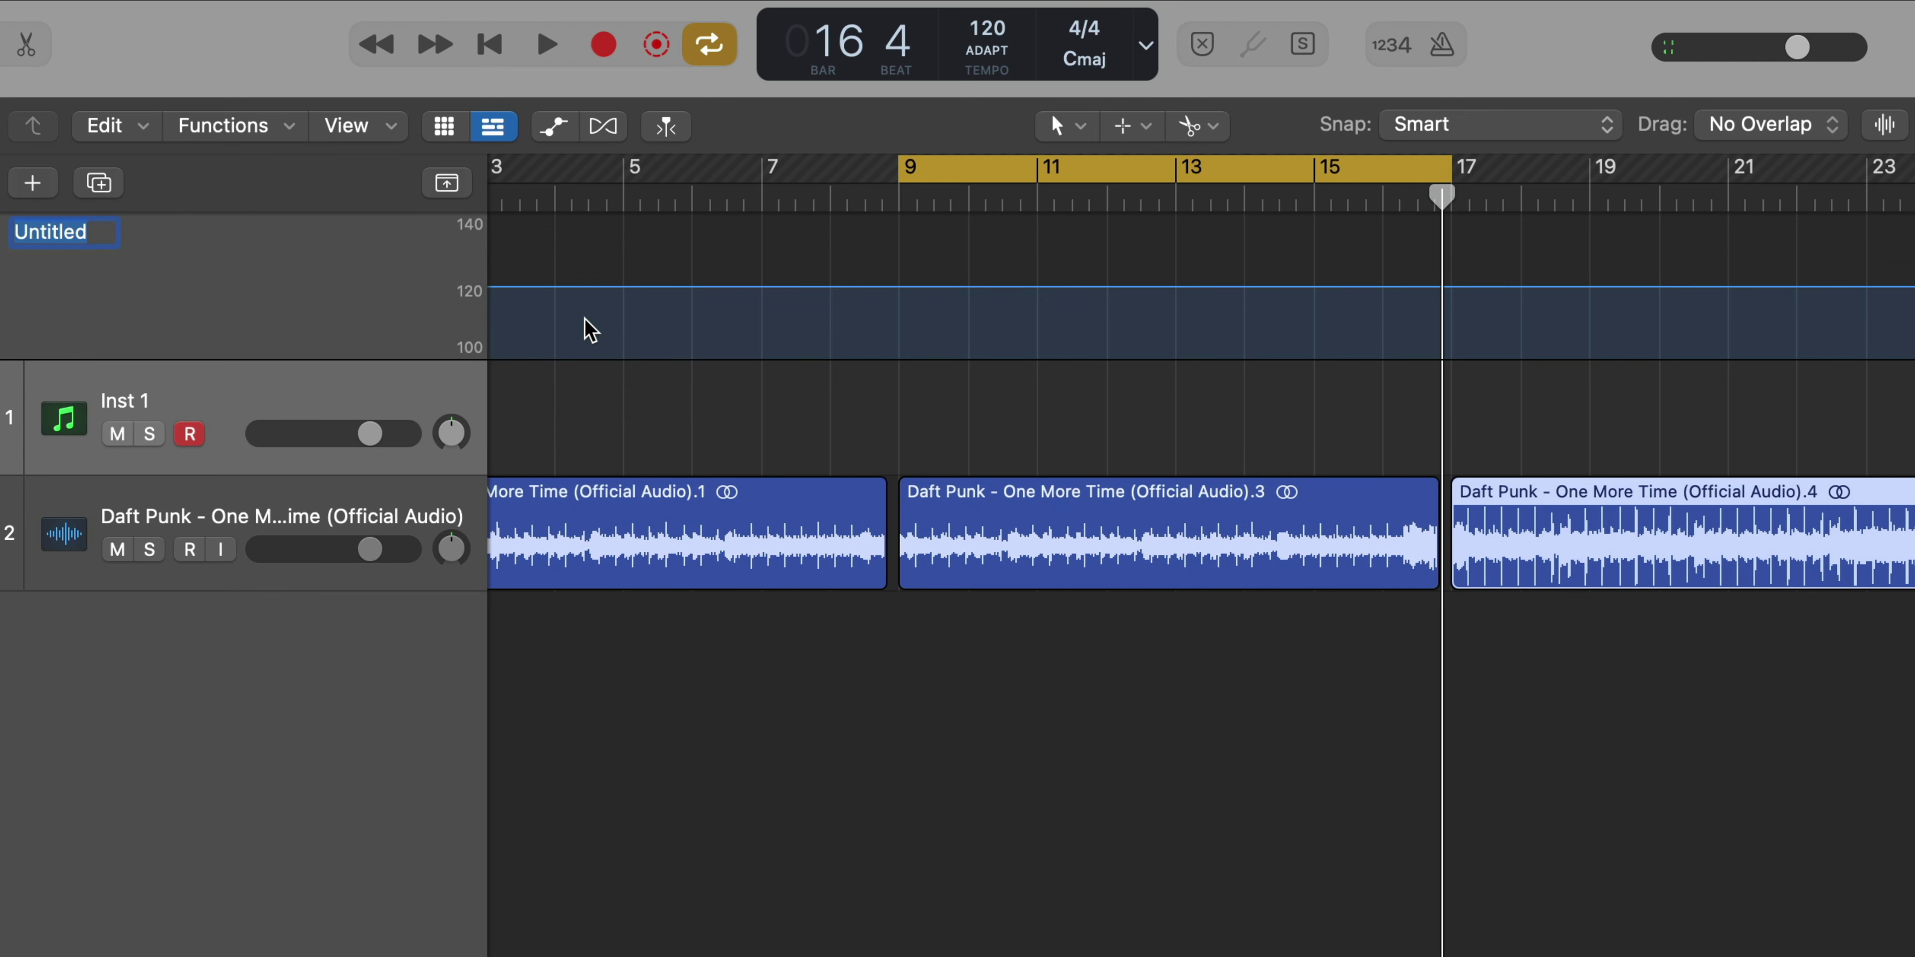
type("CIRCO")
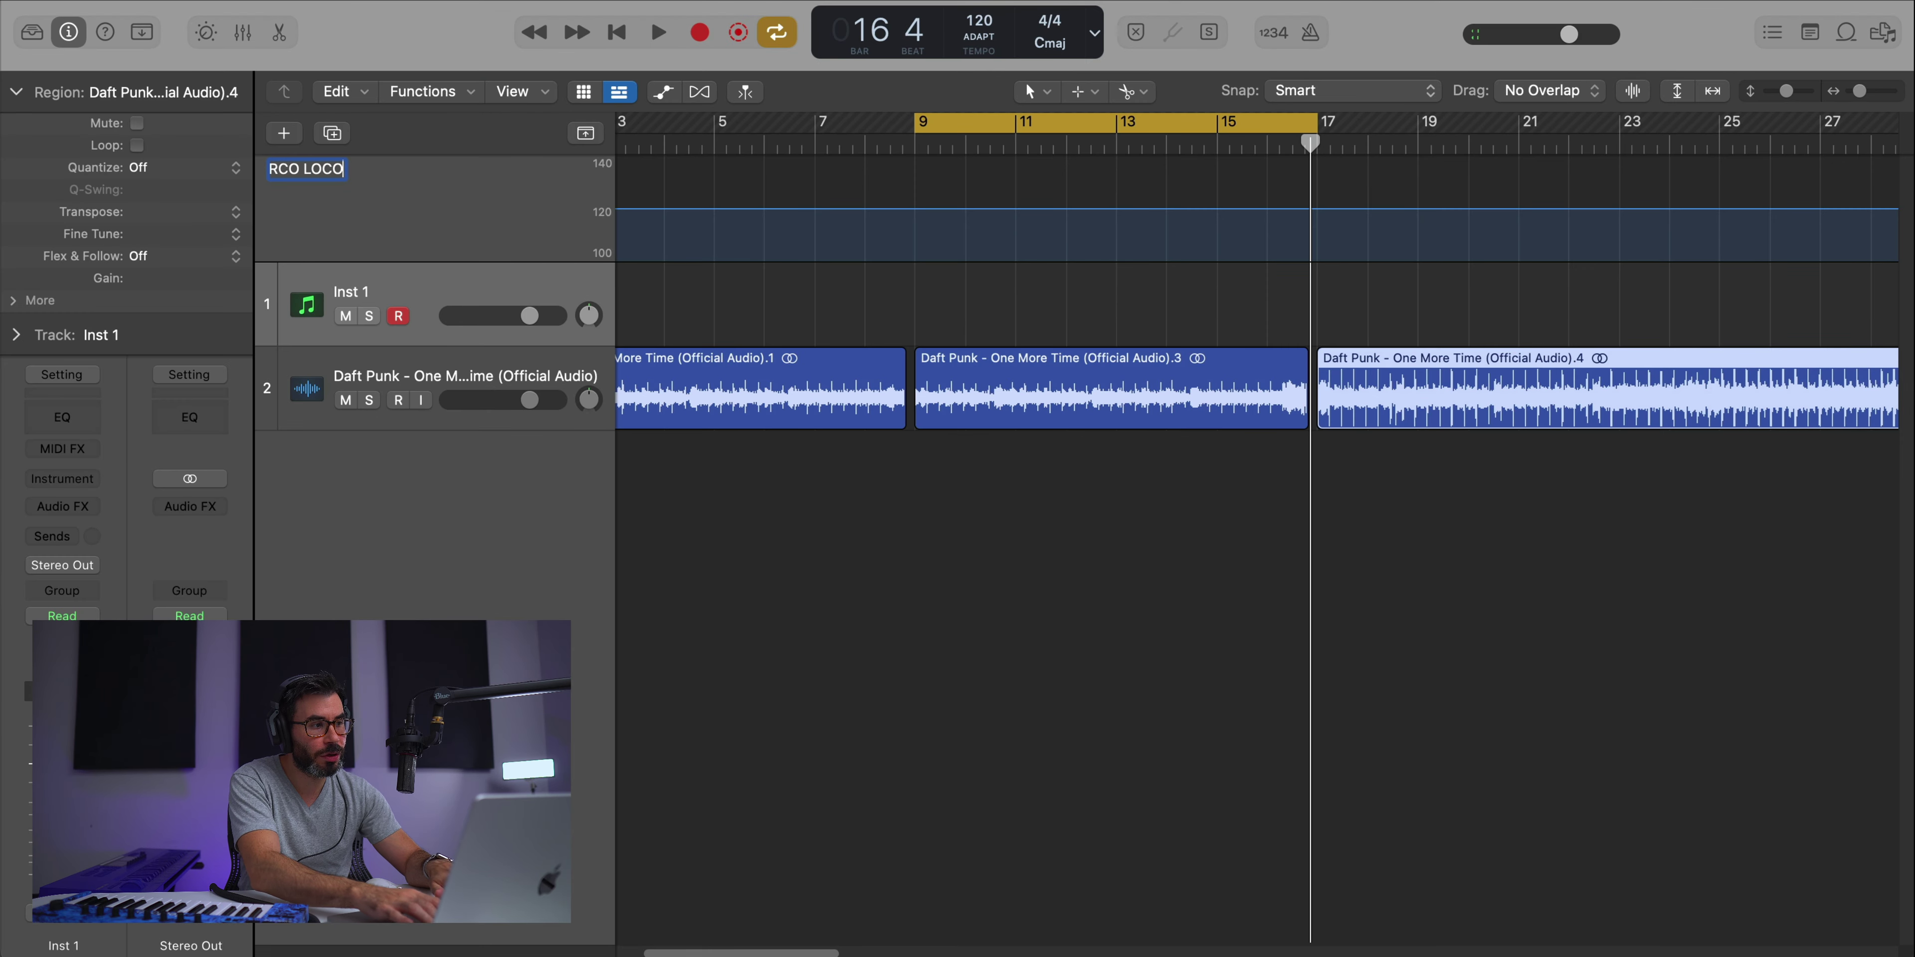
type(" LOCO")
key("Return")
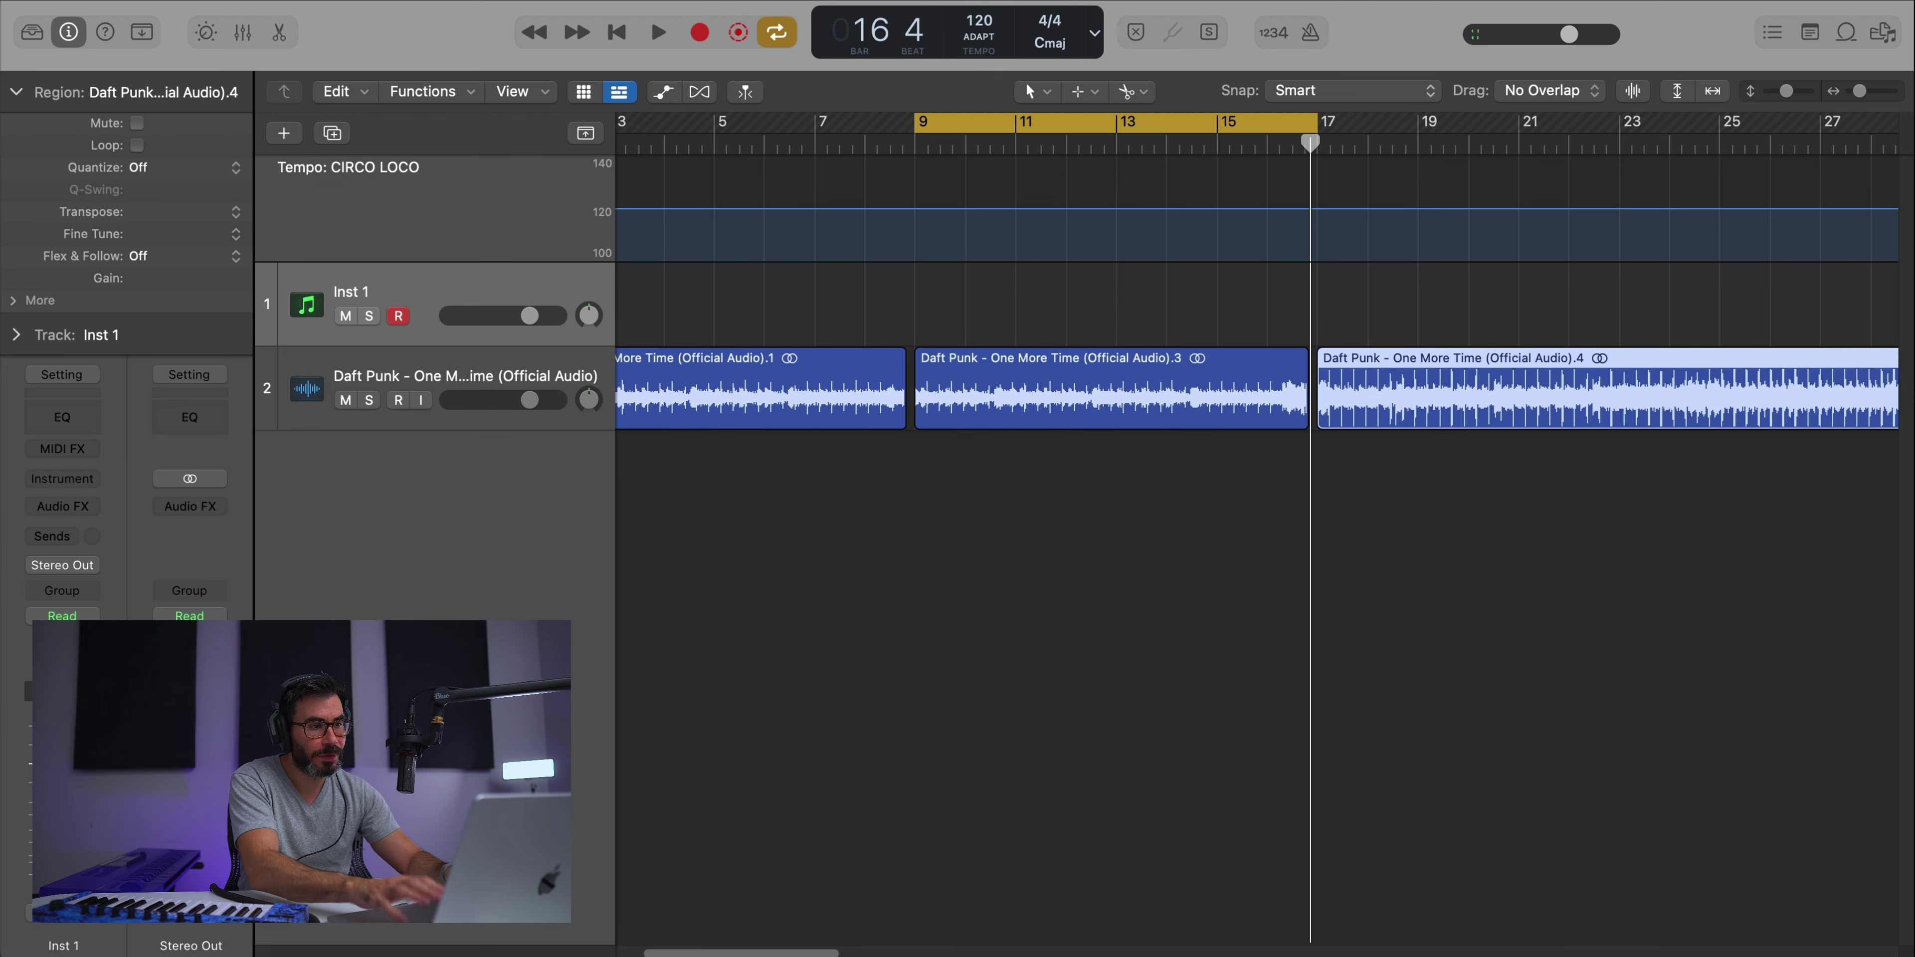
- Change the project tempo from 120 to 104 BPM
double_click(981, 21)
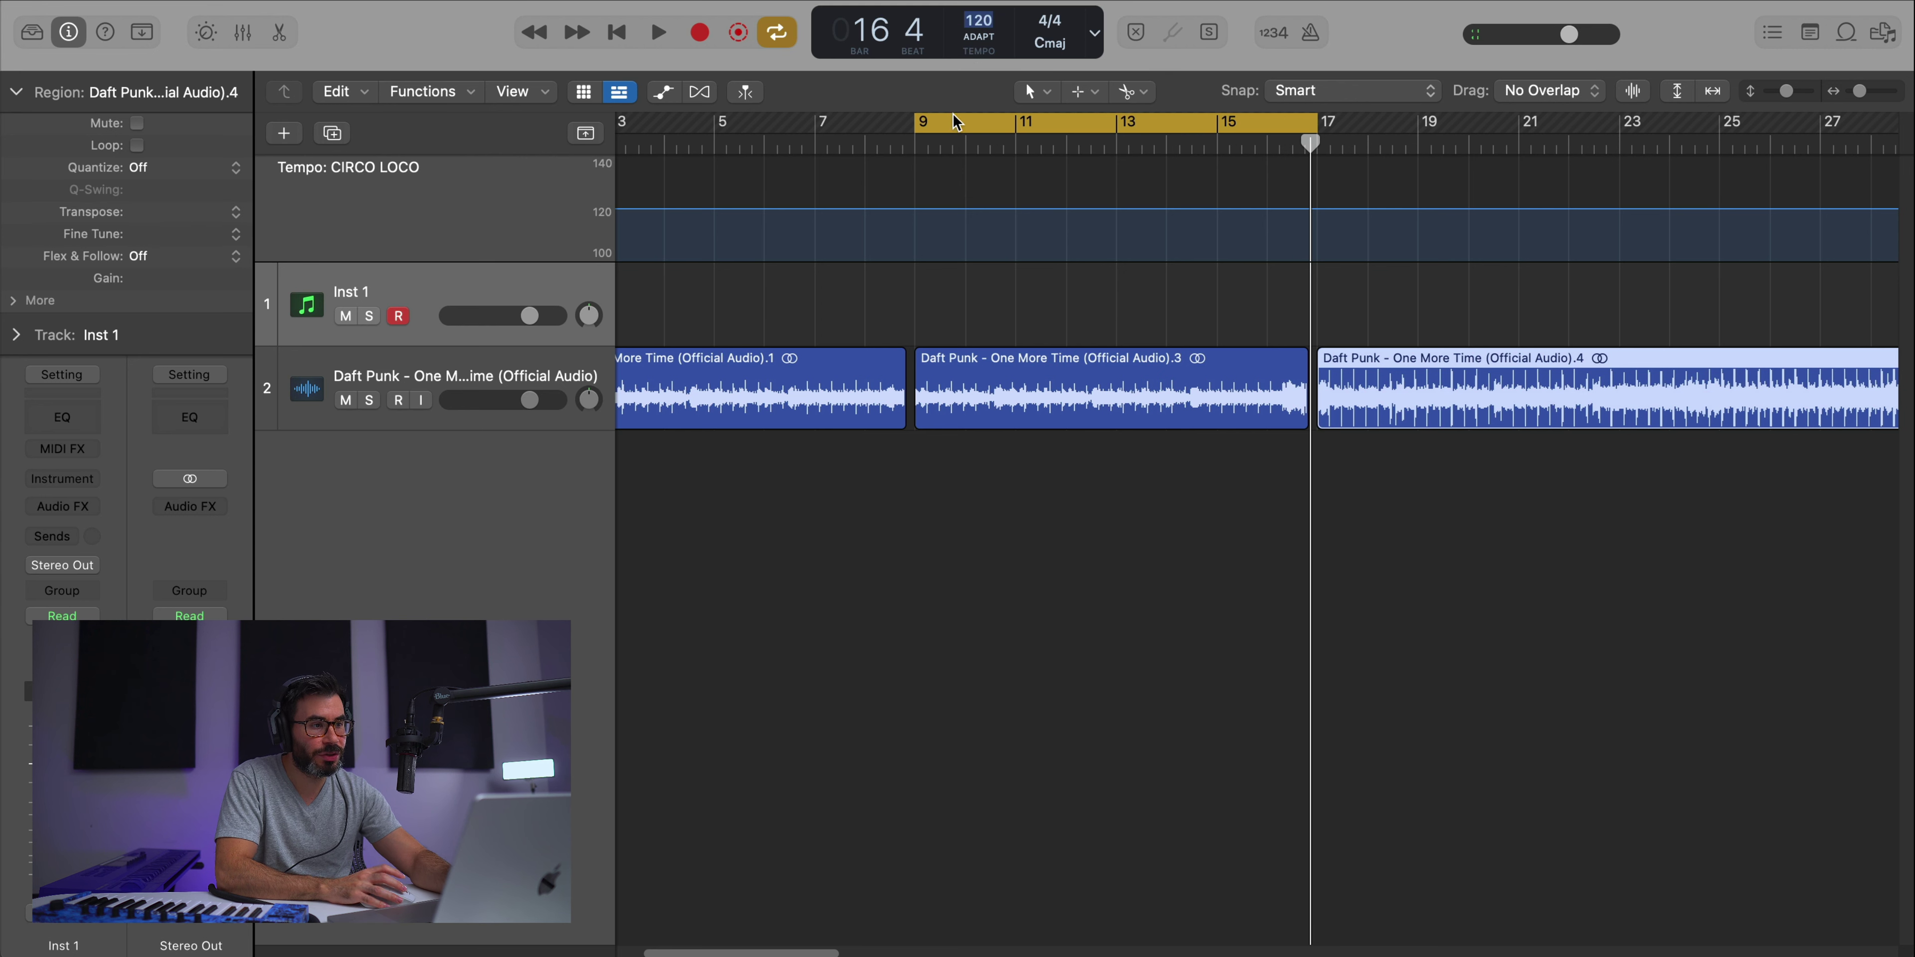
type("104")
key("Return")
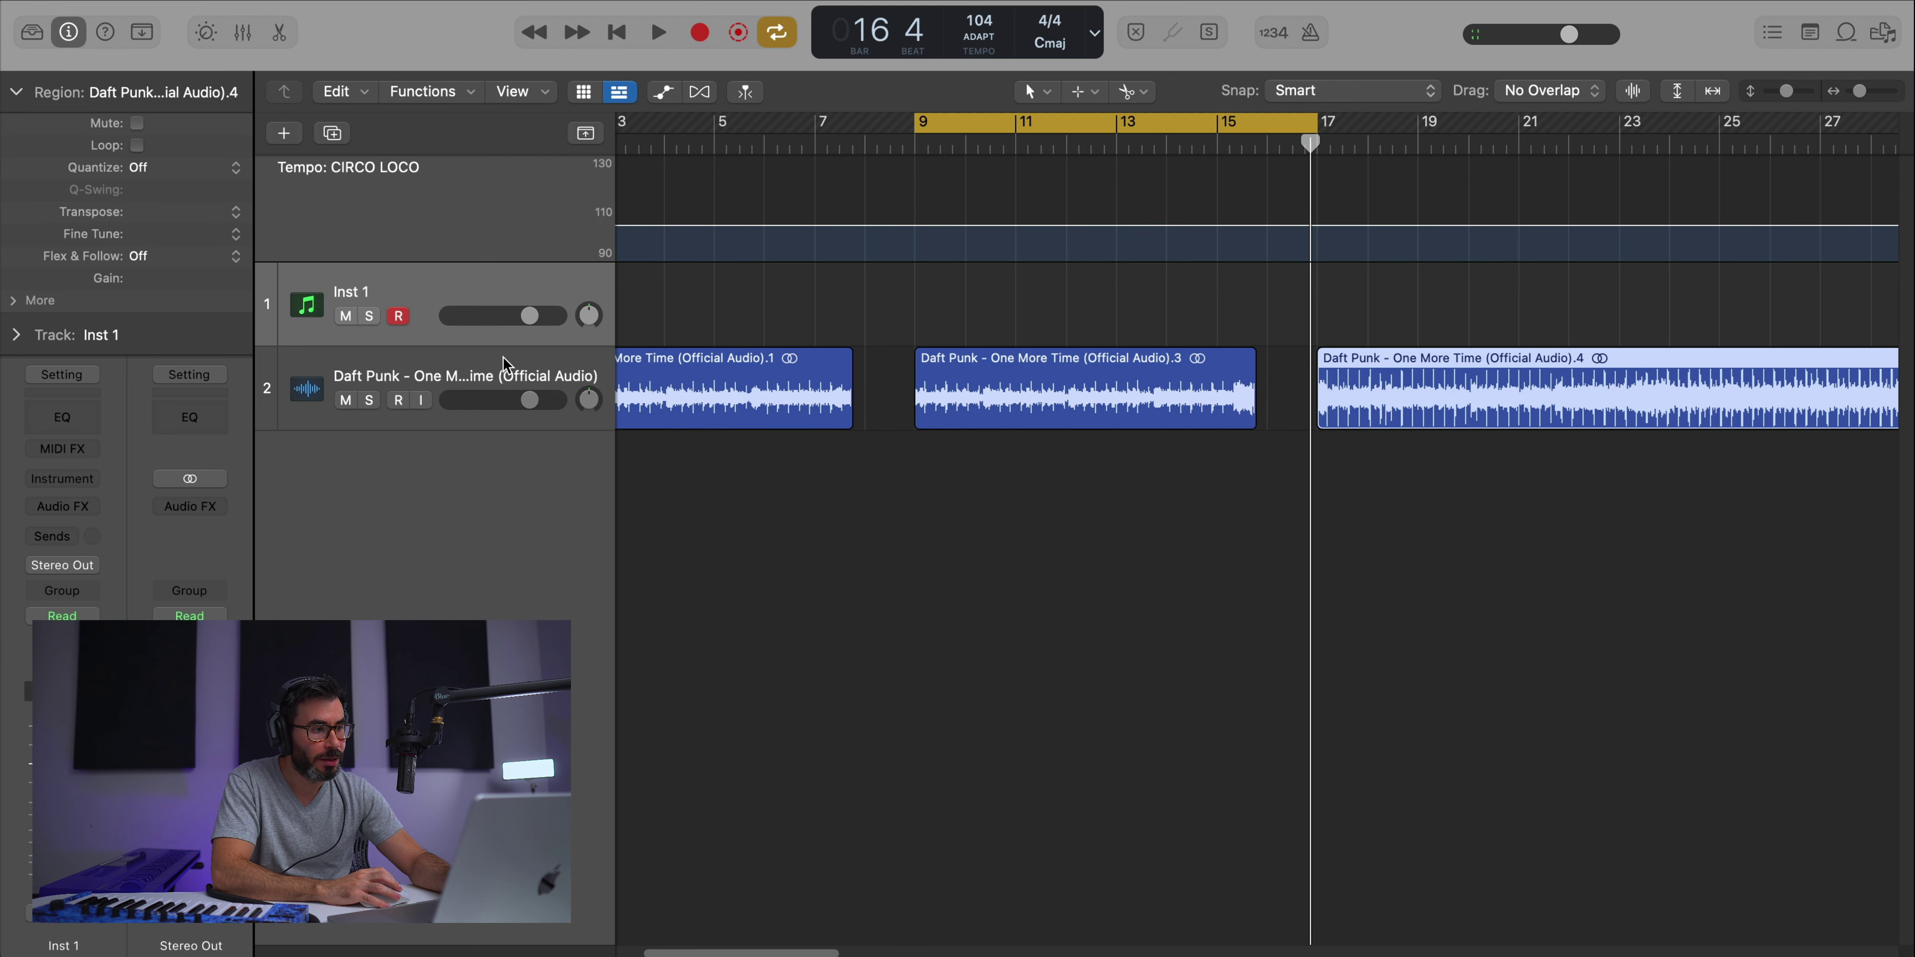
left_click(483, 379)
- Move region .3 onto a new Audio 2 track and time-stretch it to end at bar 17
double_click(535, 453)
left_click_drag(1026, 416, 1026, 513)
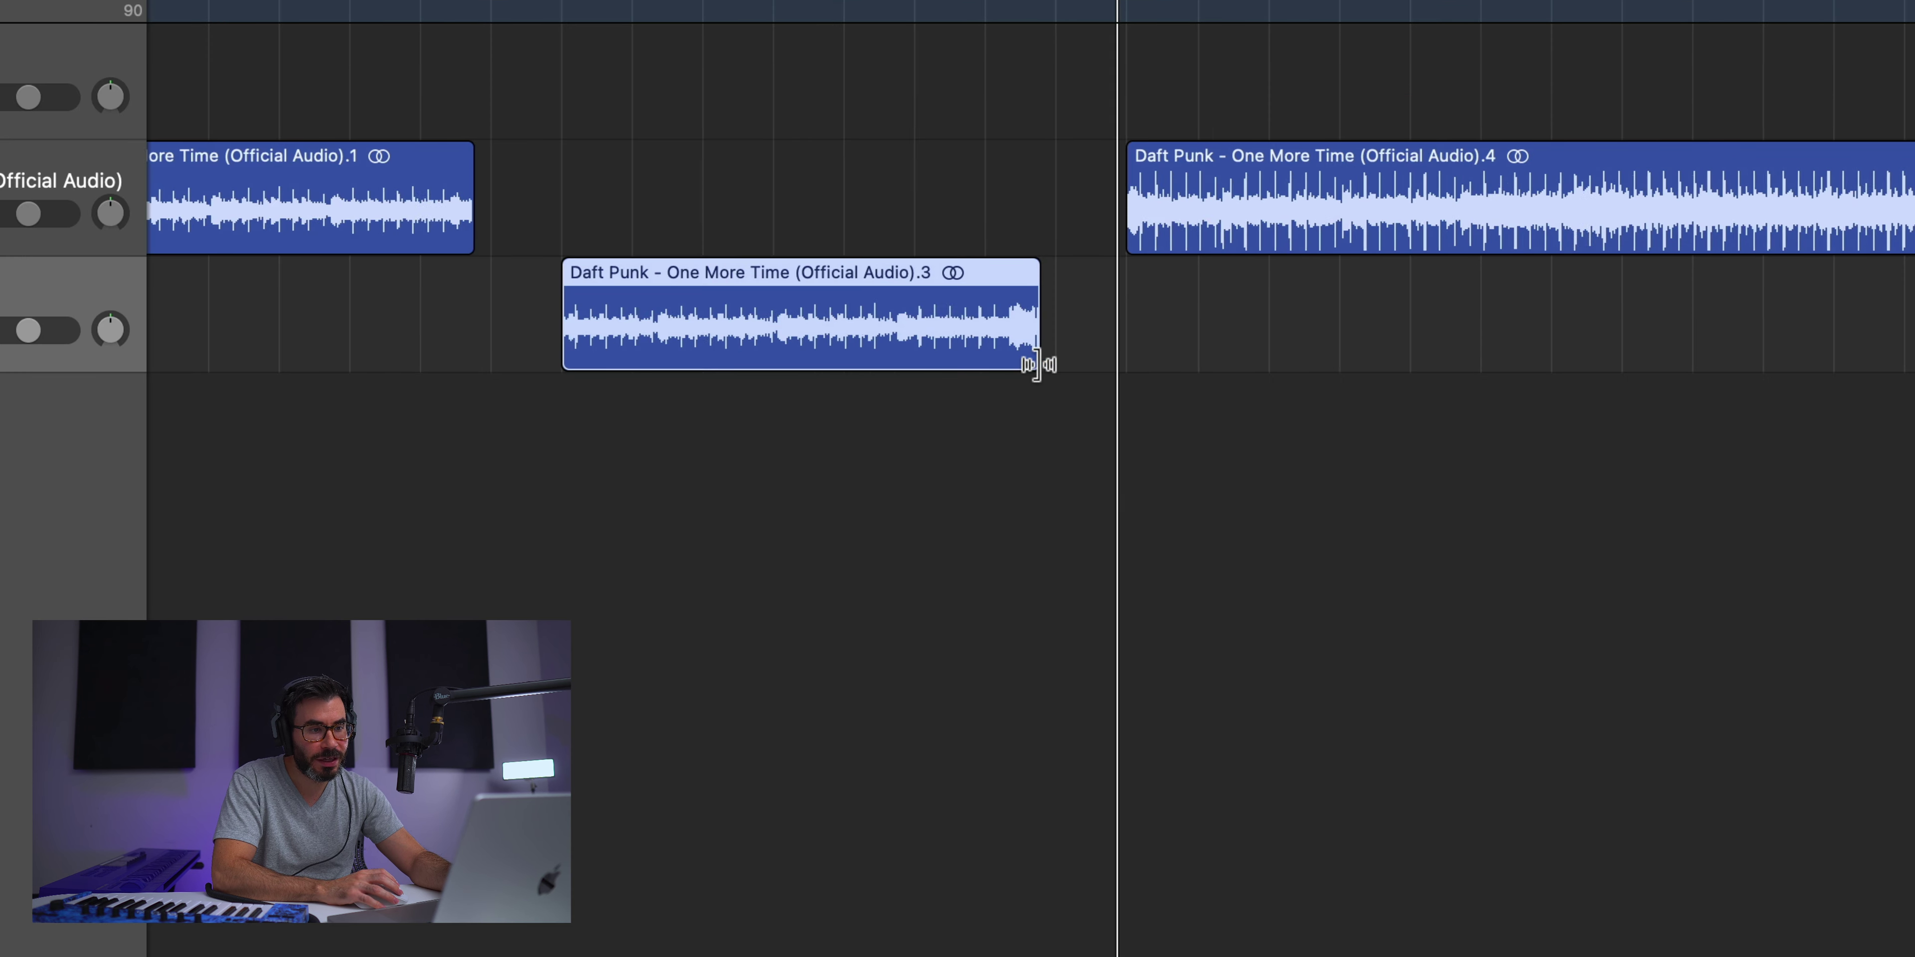
key("z")
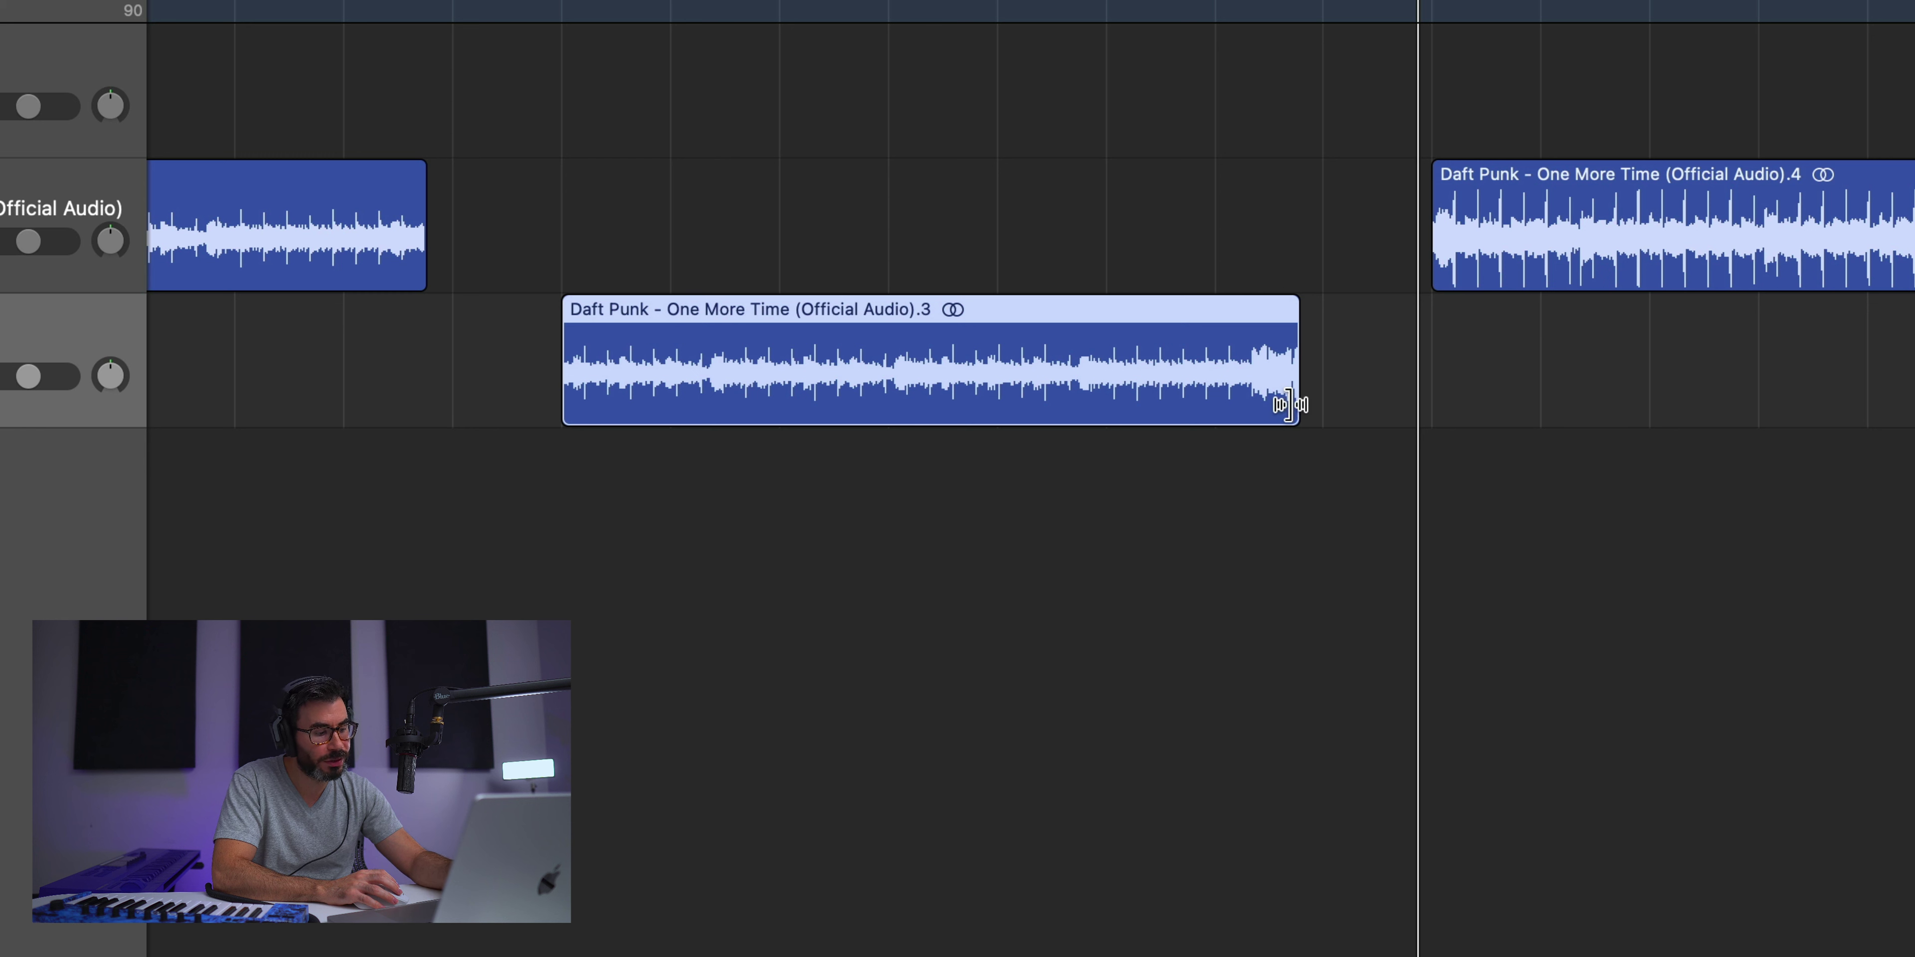
left_click_drag(1290, 405, 1424, 407)
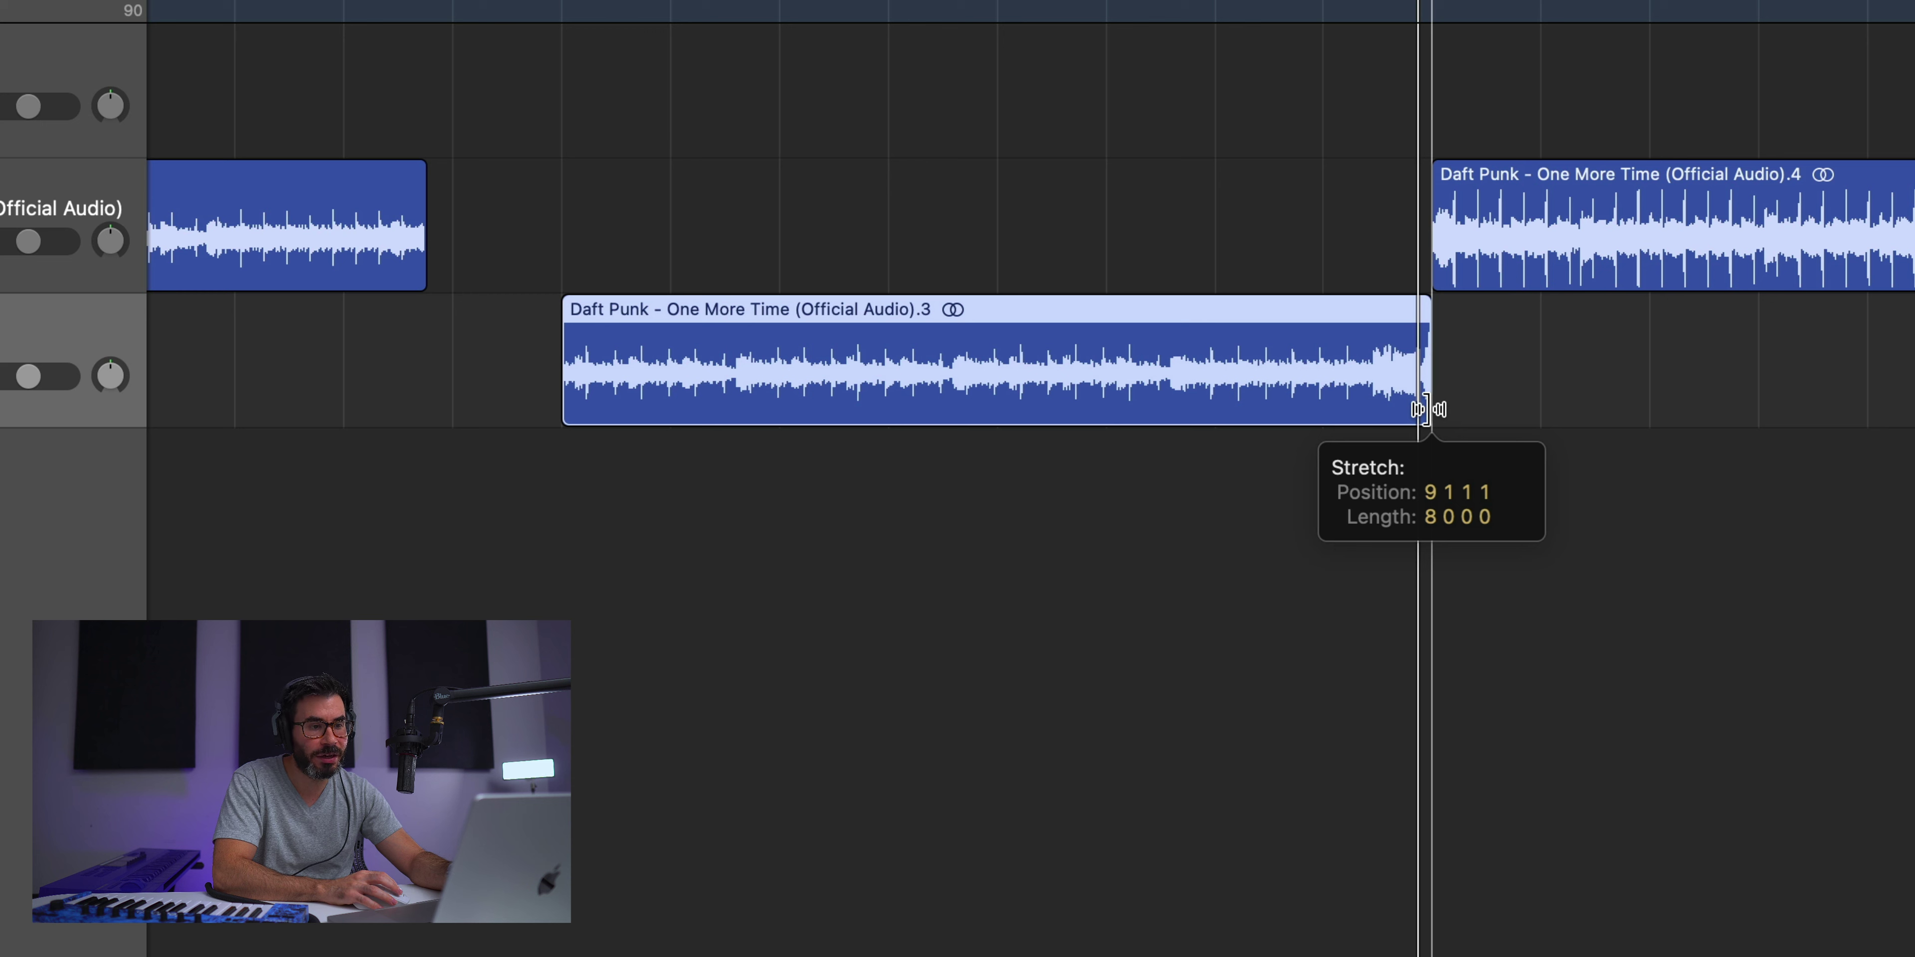
left_click_drag(1431, 417, 1428, 413)
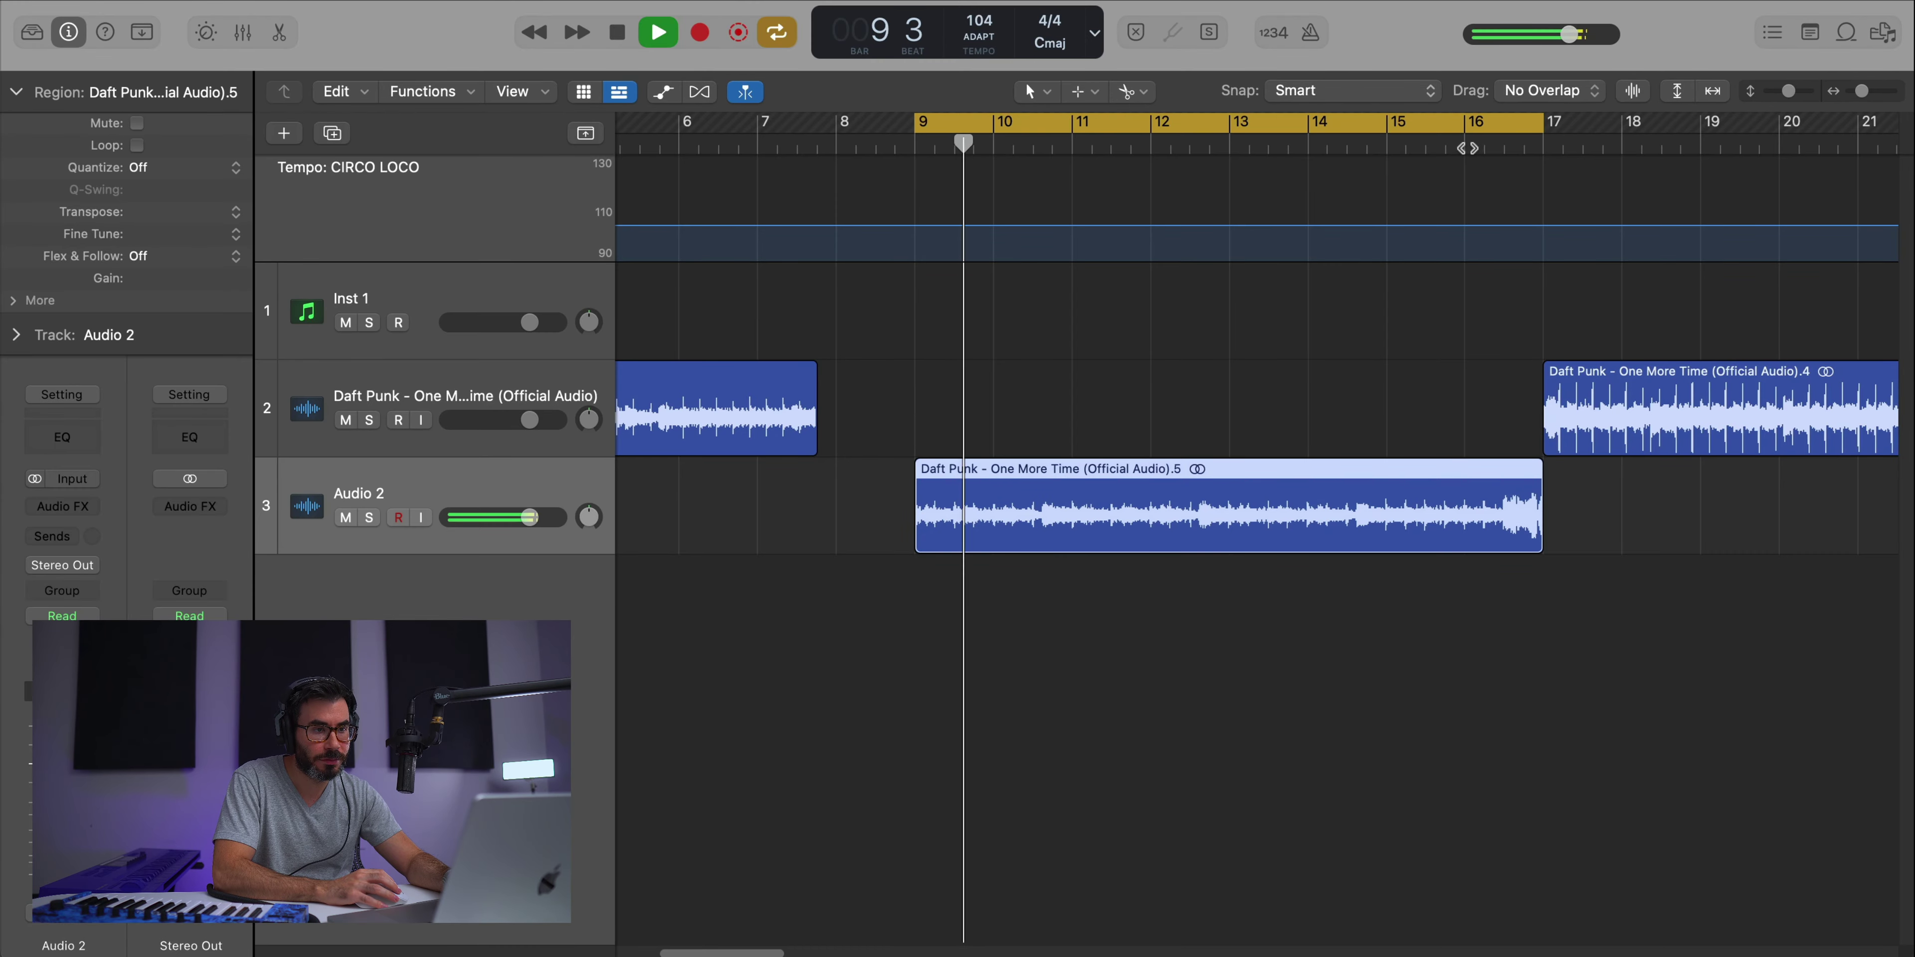
- Audition the stretched ending, then transpose the Audio 2 region down to -8 semitones
left_click(1442, 147)
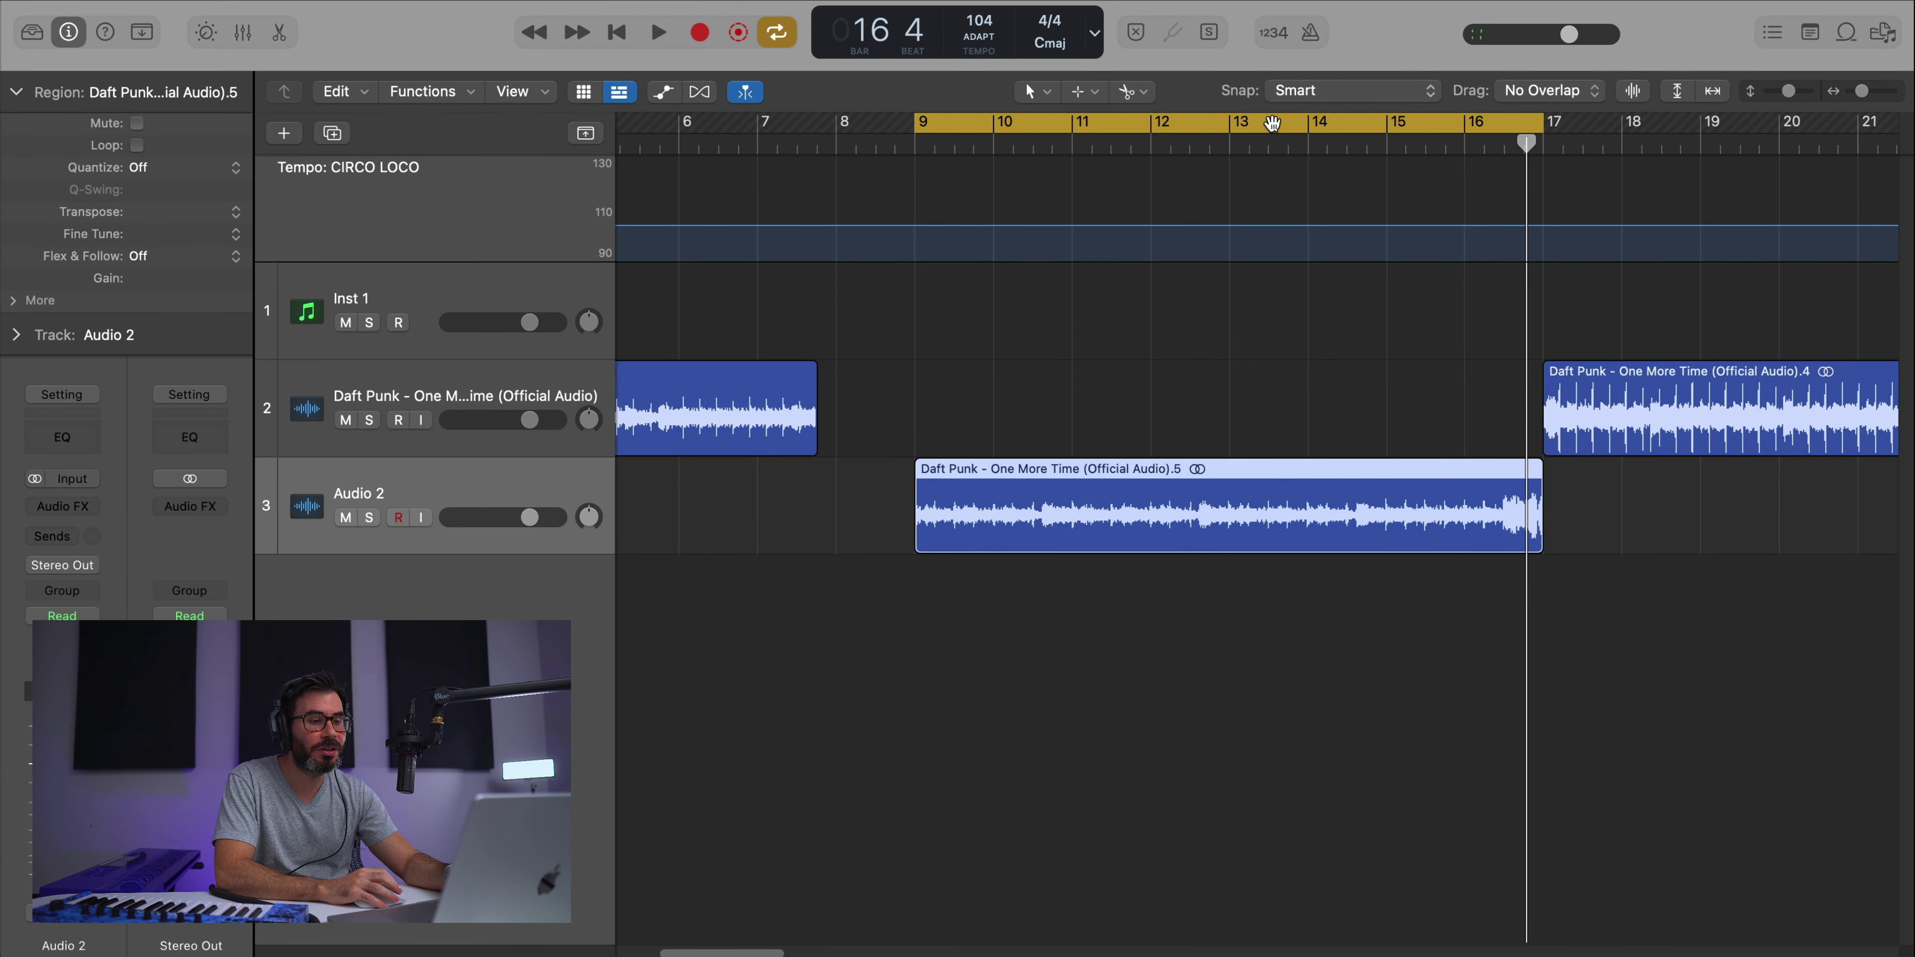
left_click(1189, 354)
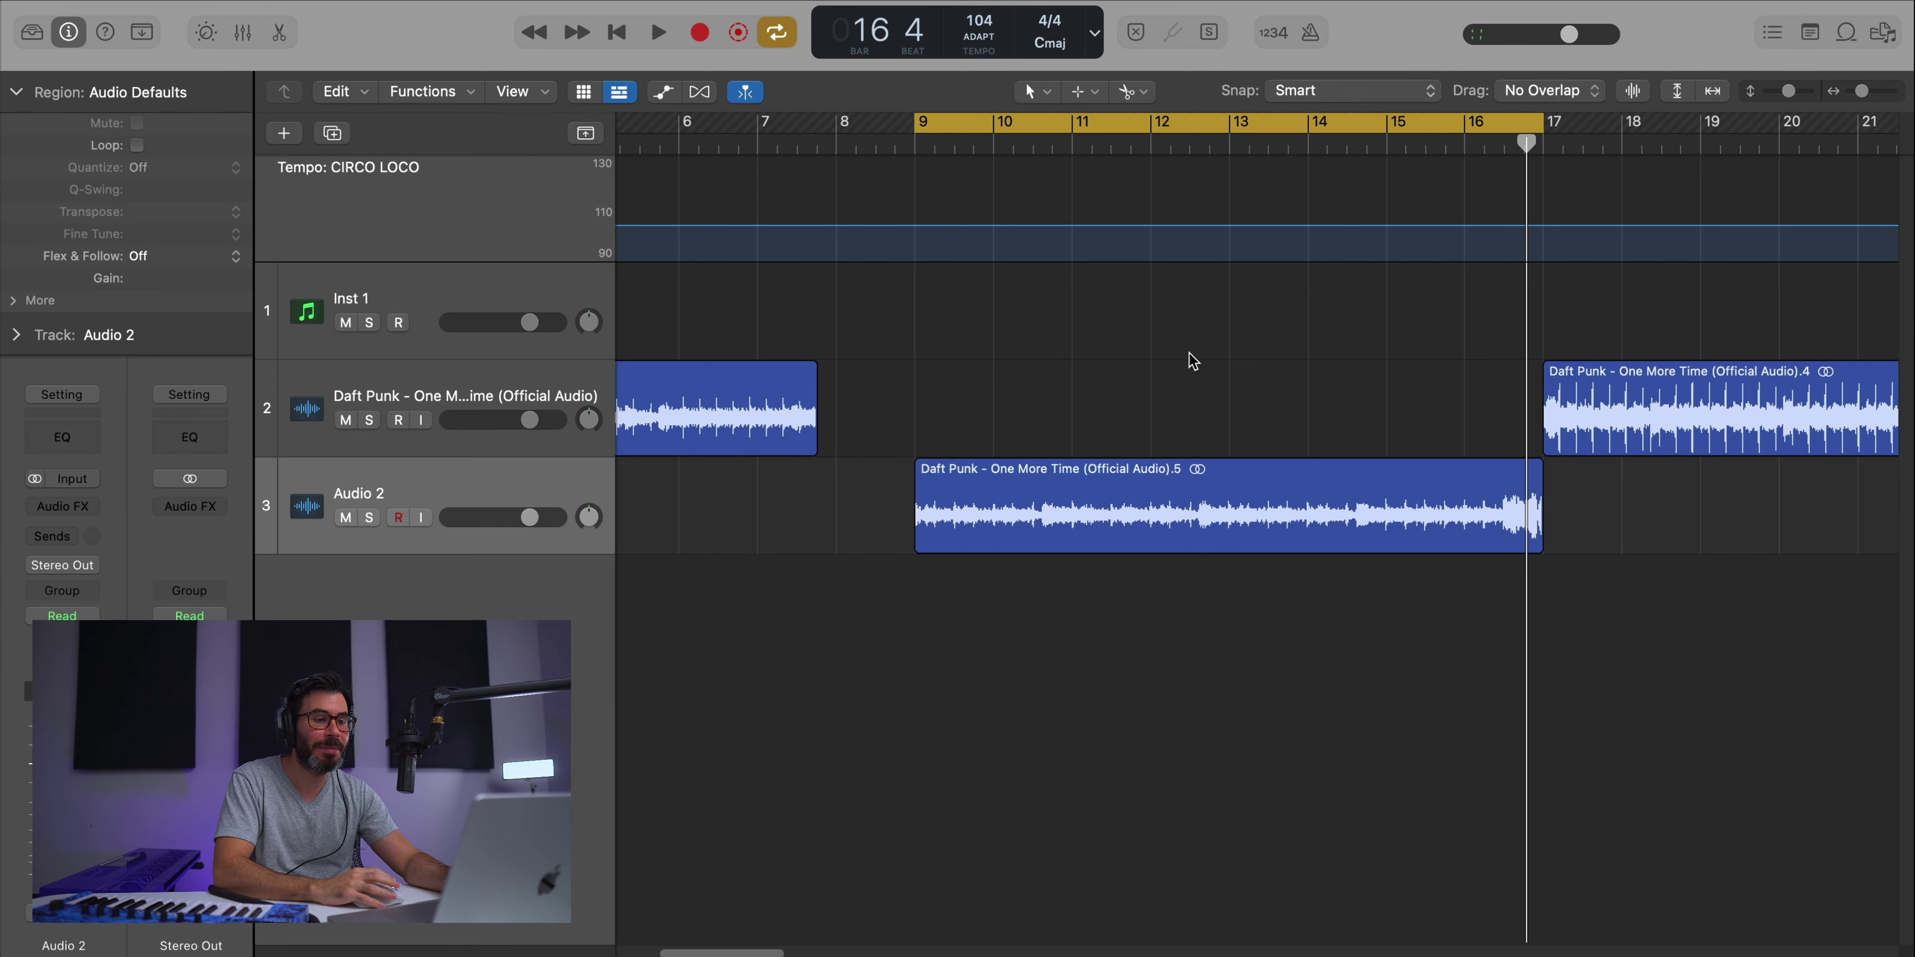
left_click(1206, 524)
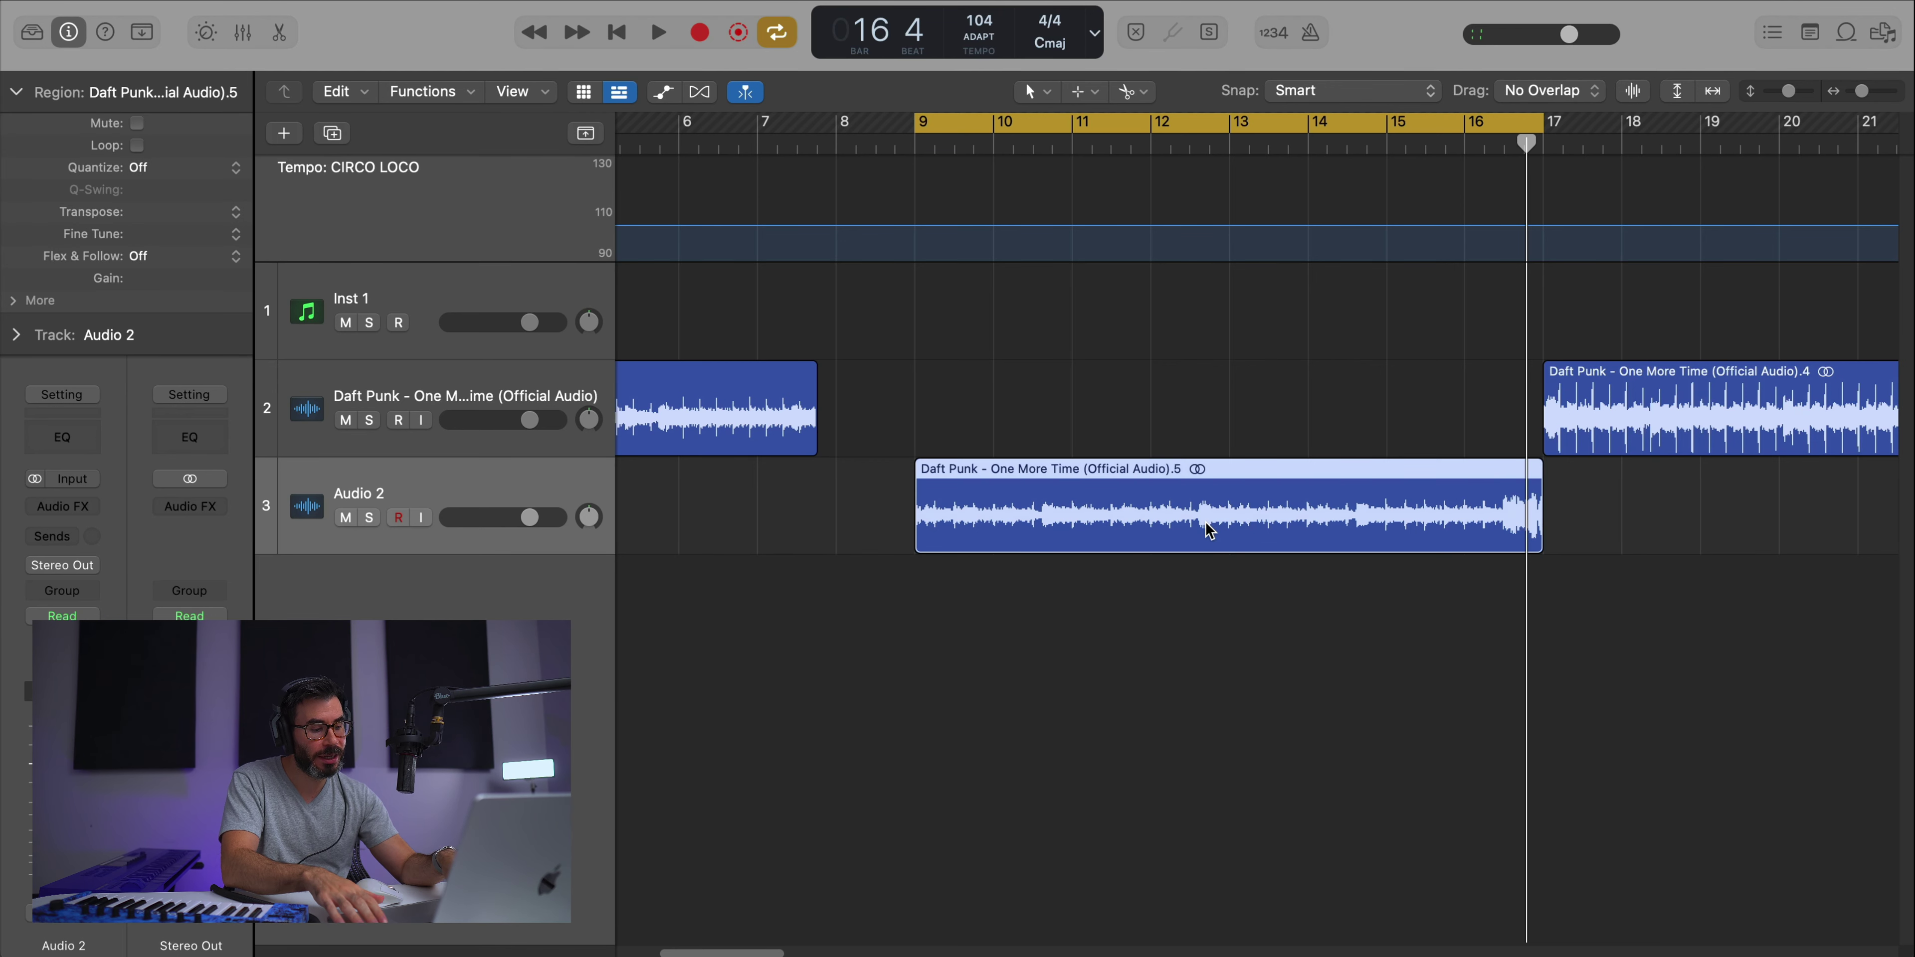
key("alt+Down")
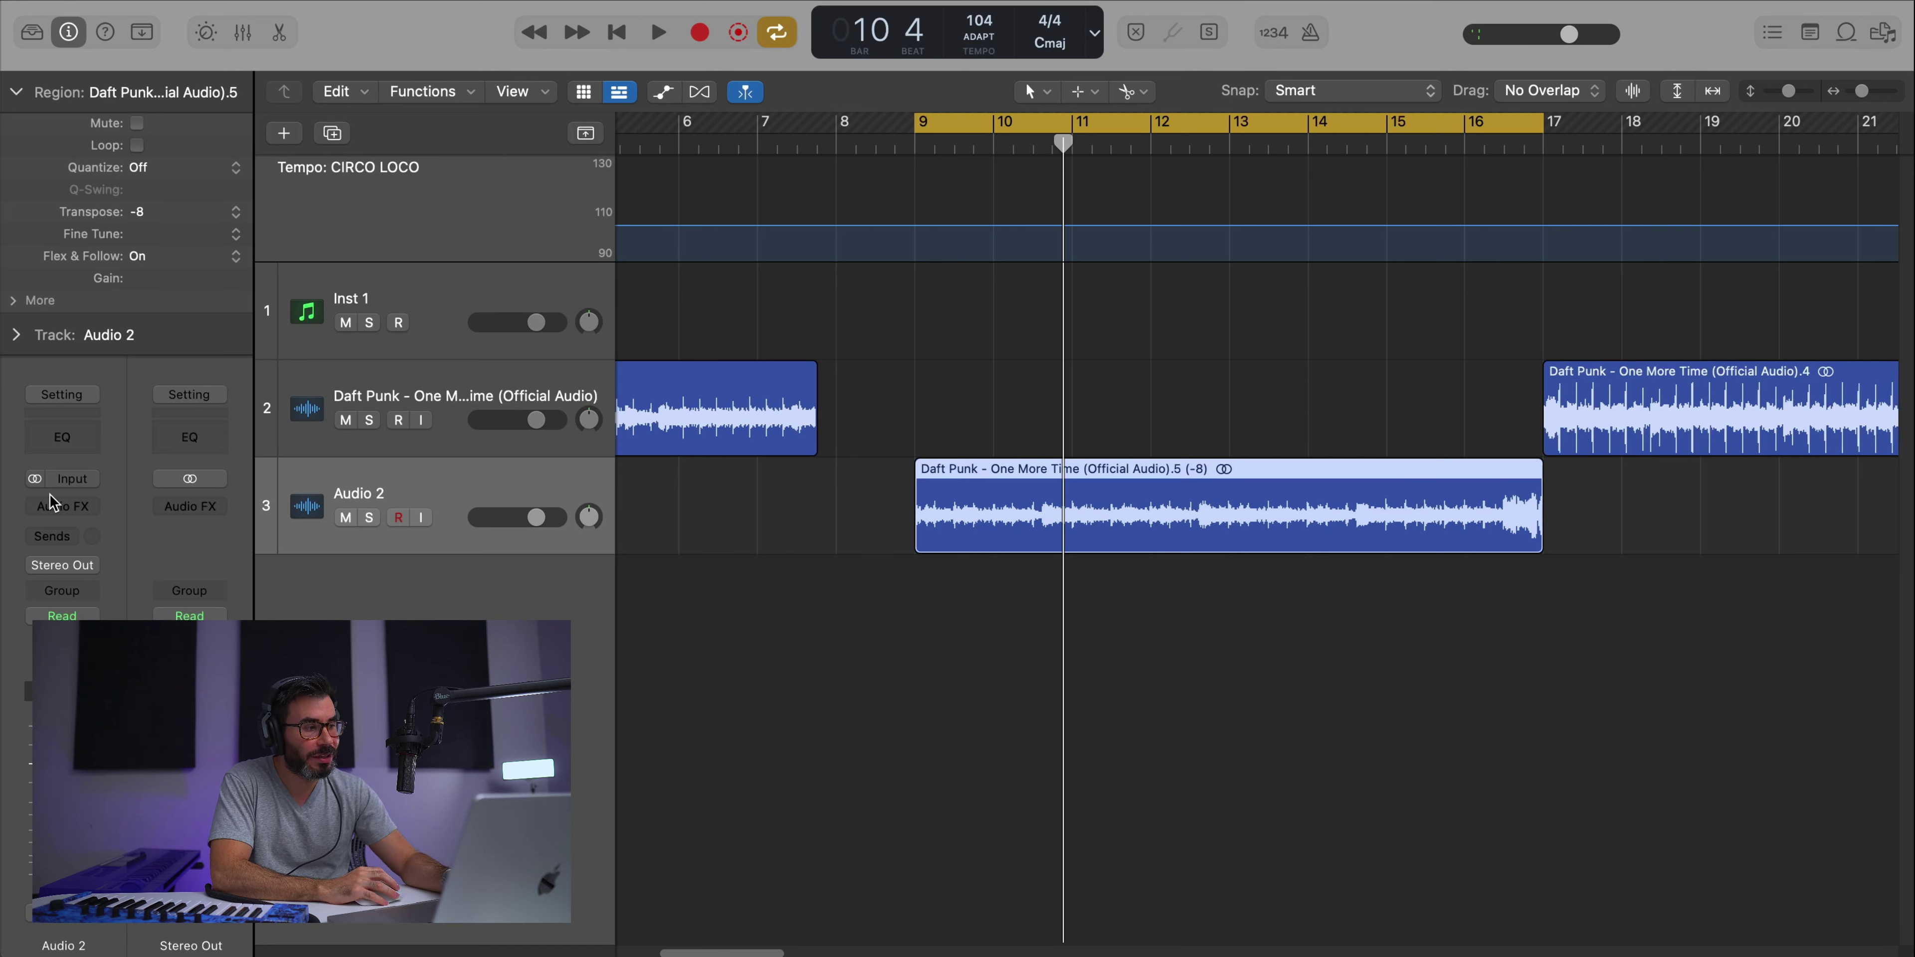
- Insert a Stereo Chorus on Audio 2 and audition it
left_click(50, 506)
mouse_move(112, 588)
left_click(199, 588)
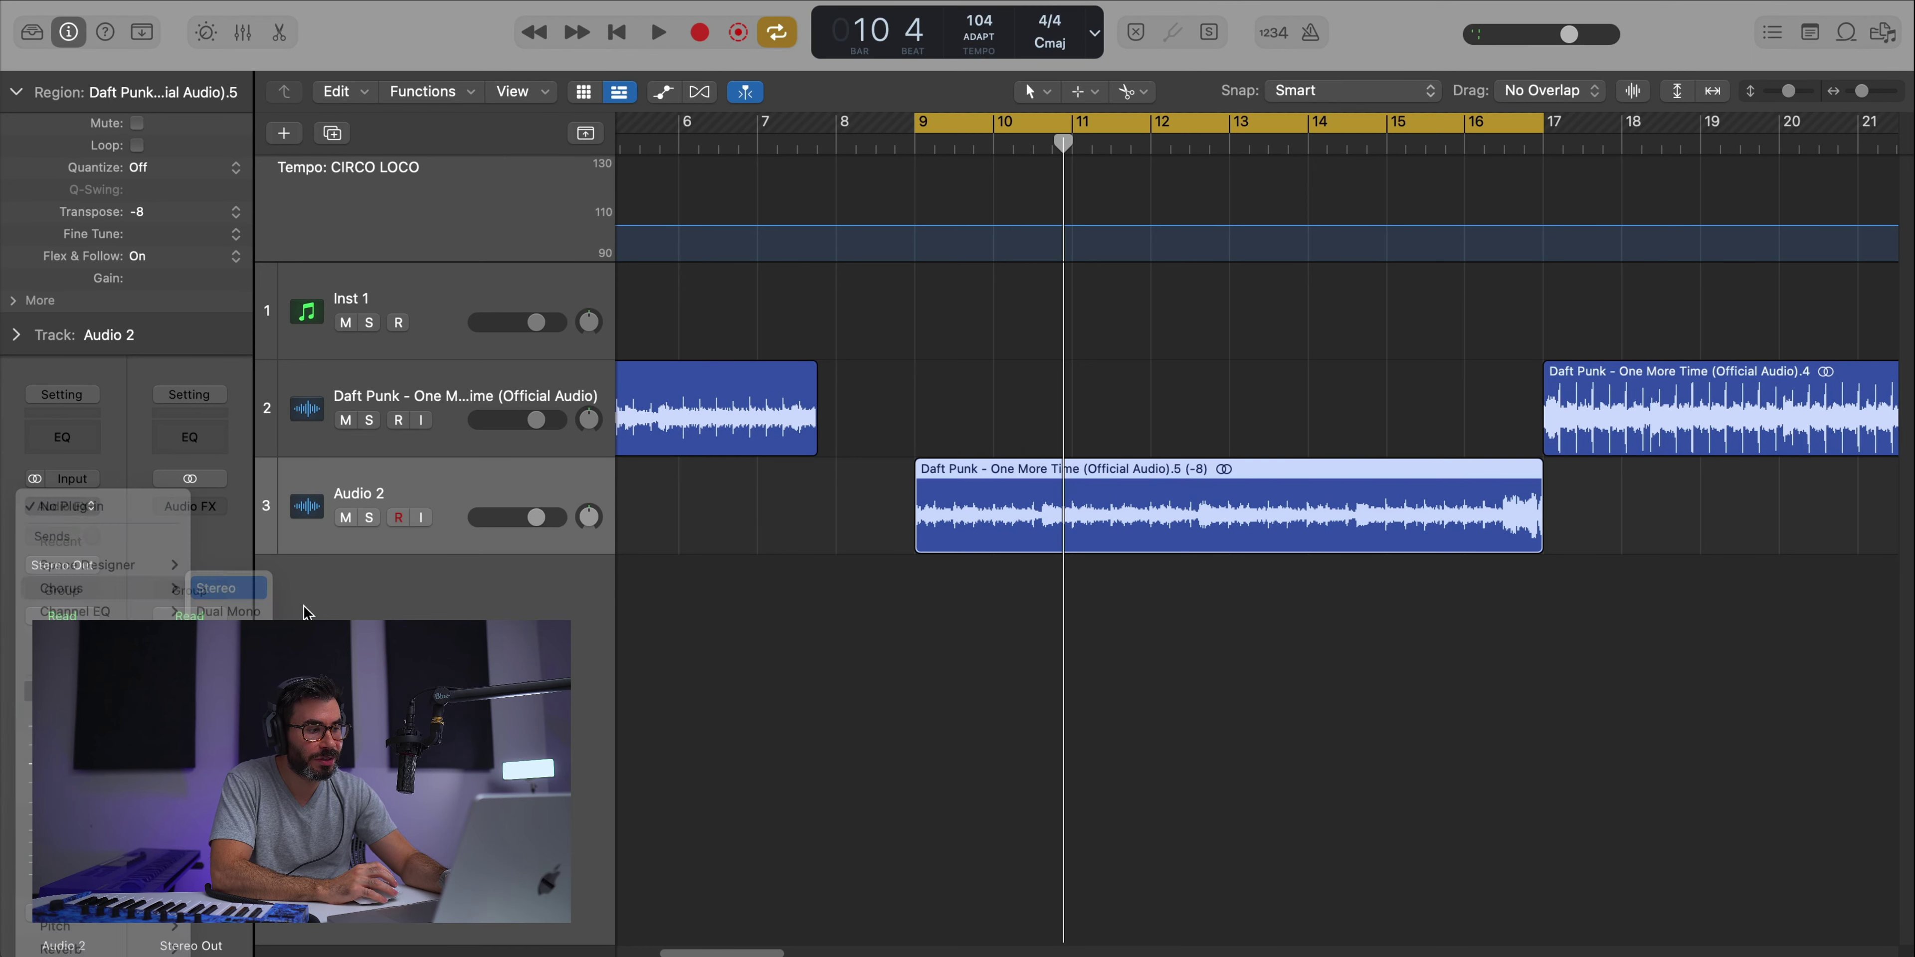
key("space")
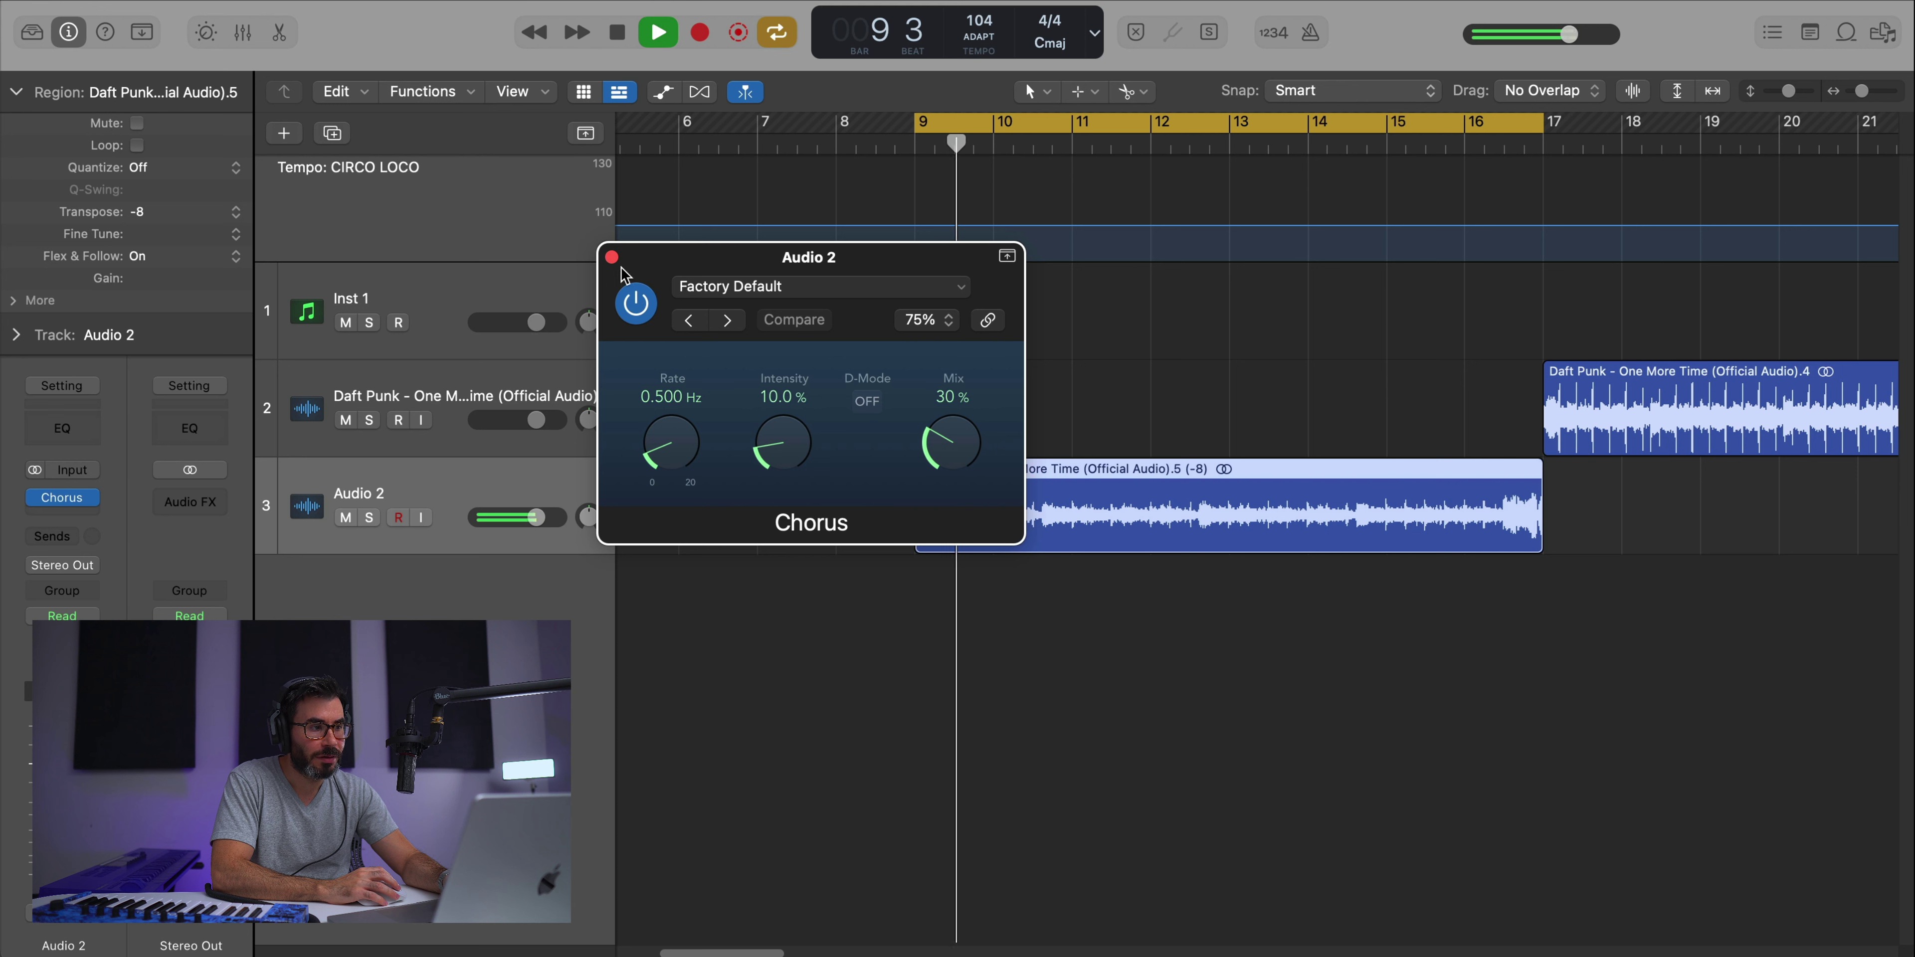
key("space")
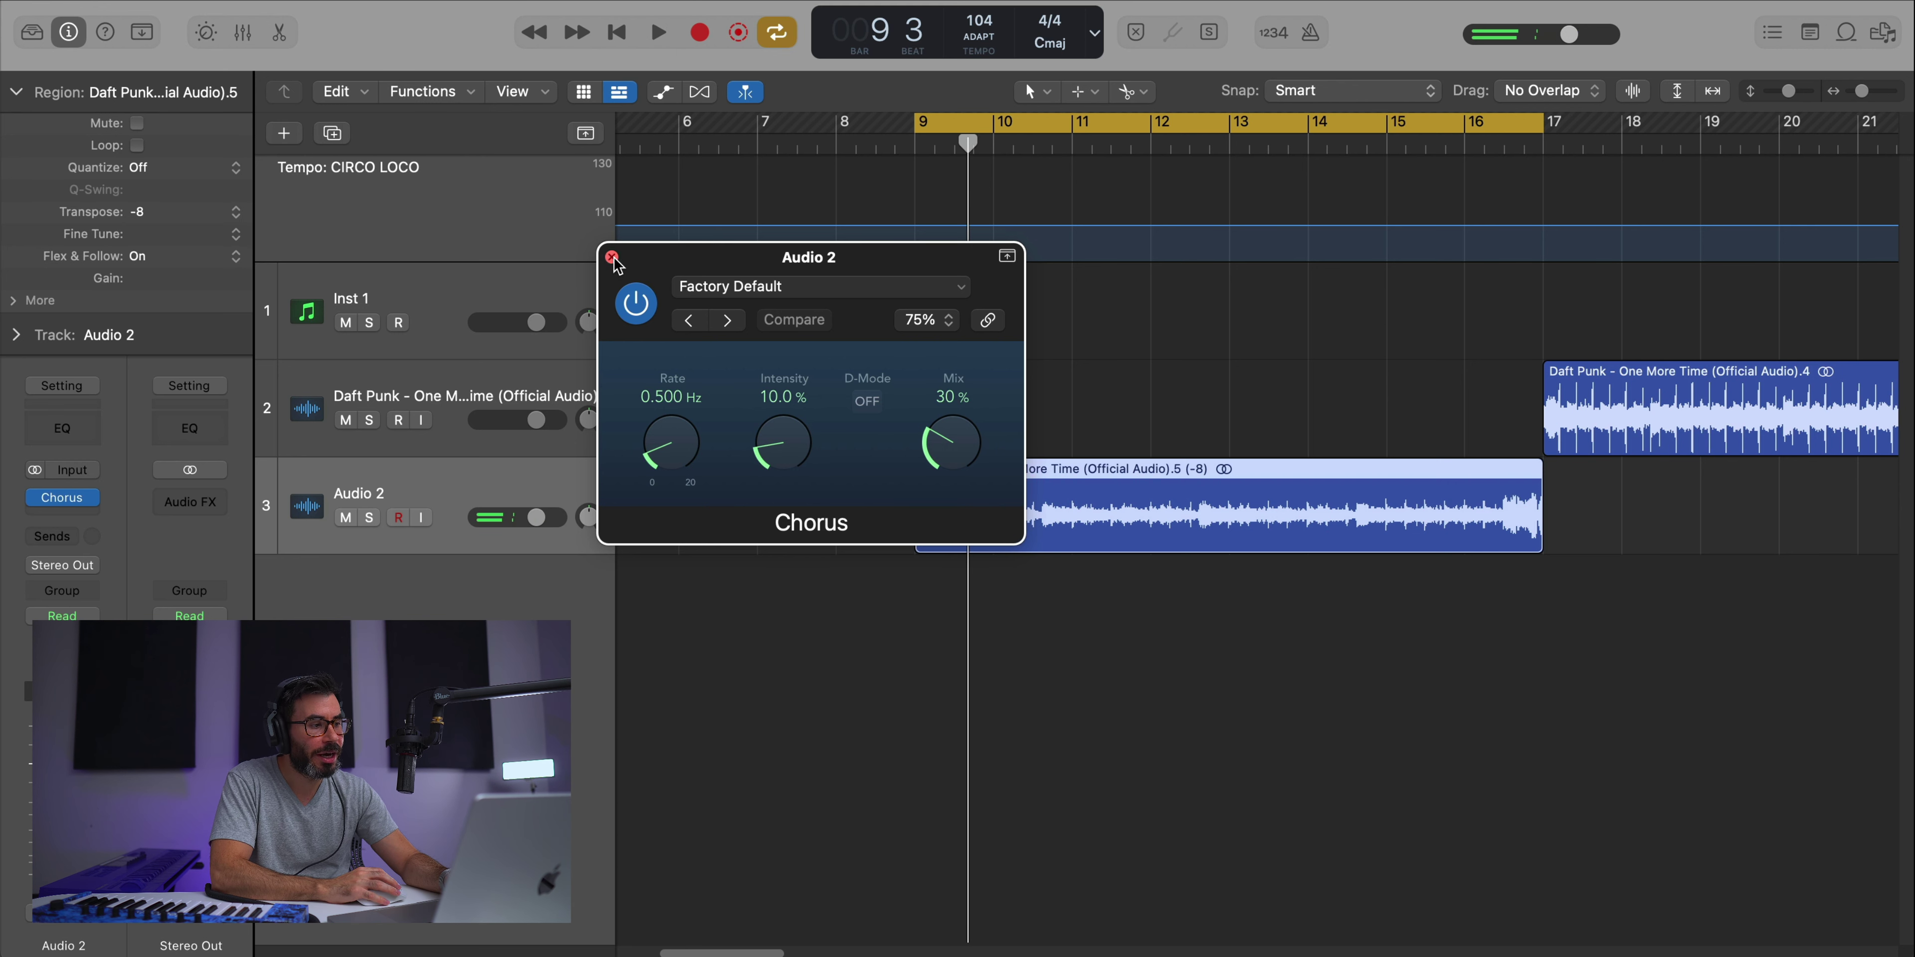
left_click(612, 258)
- Add a Space Designer reverb after the chorus with its wet level at -21 dB
left_click(62, 510)
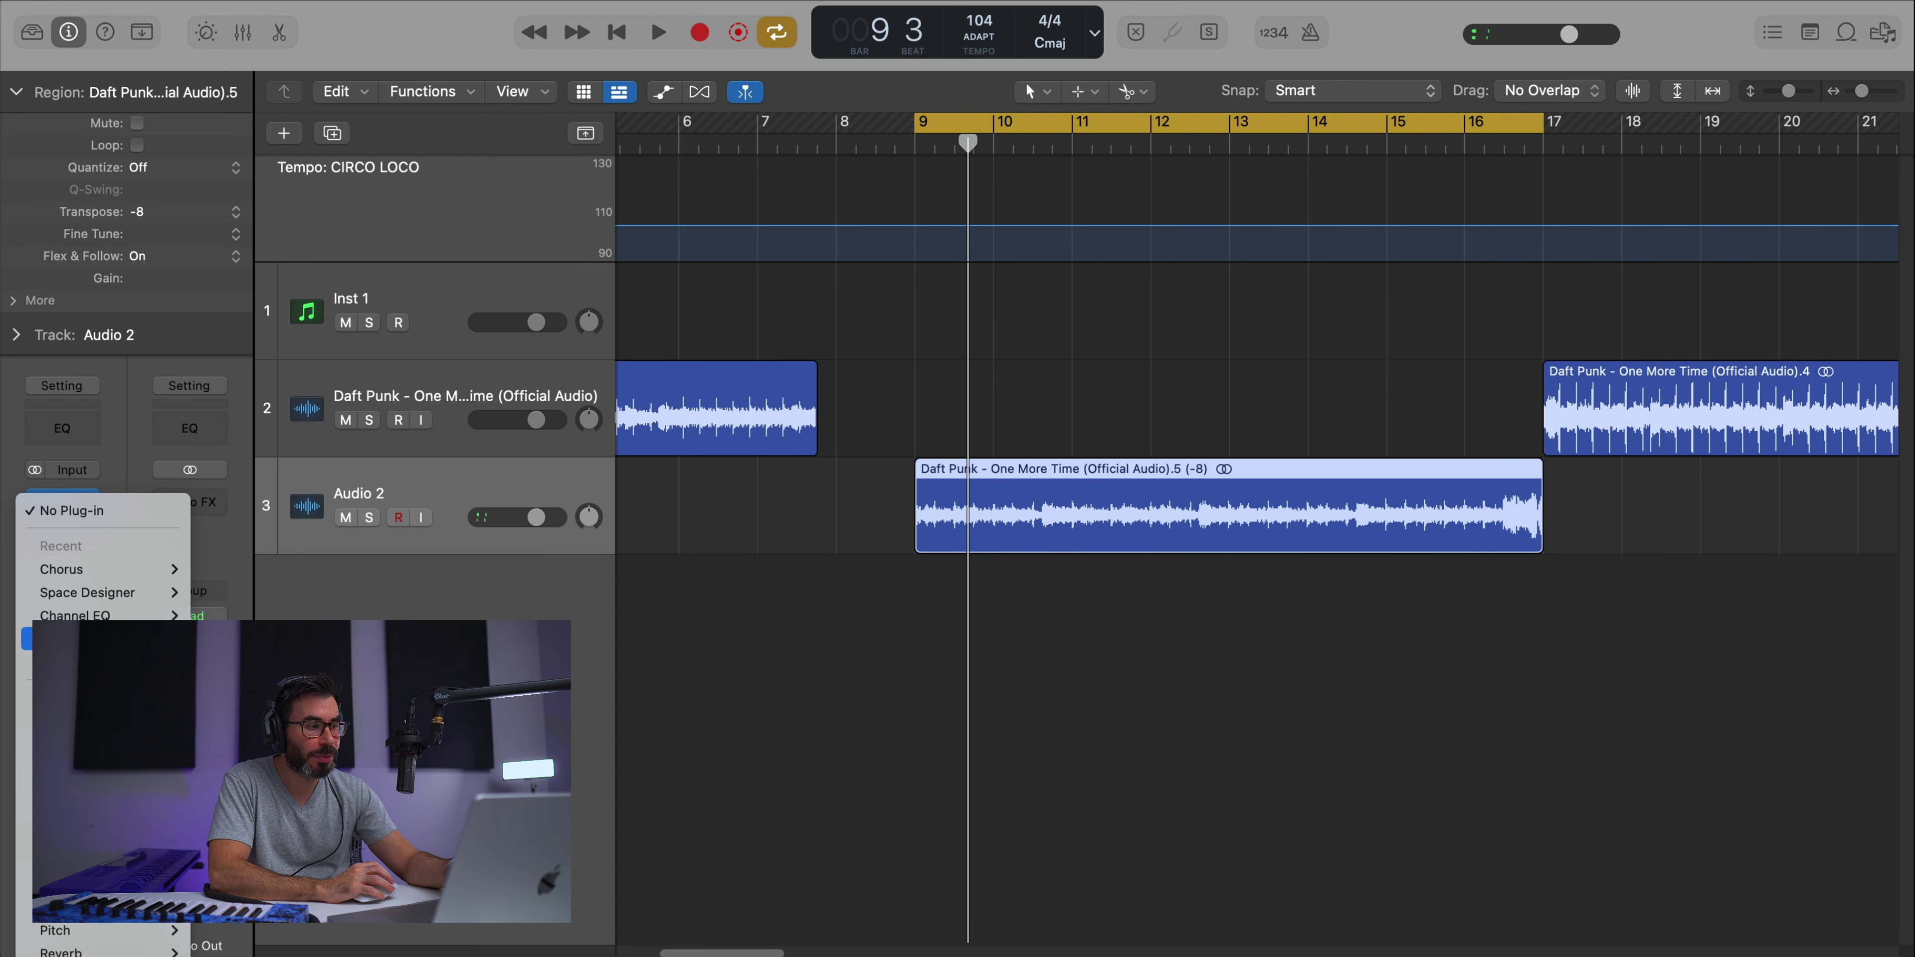
left_click(219, 593)
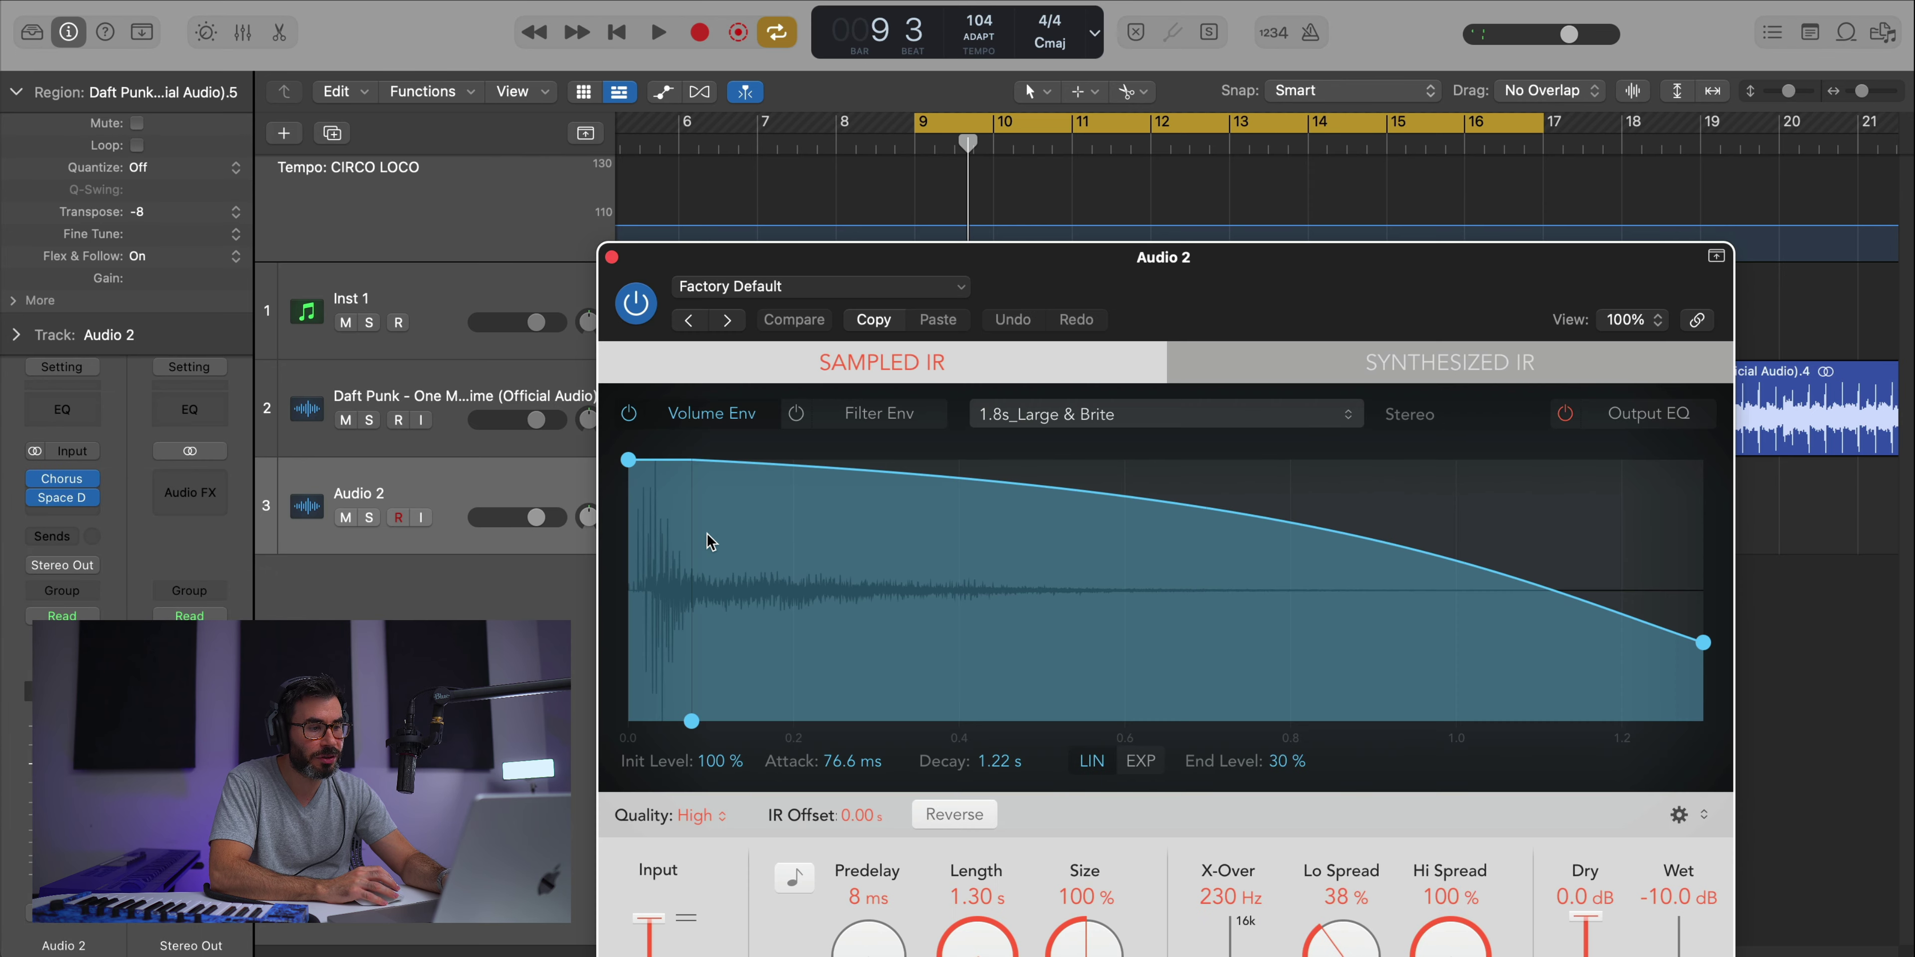
left_click_drag(1255, 298, 1068, 89)
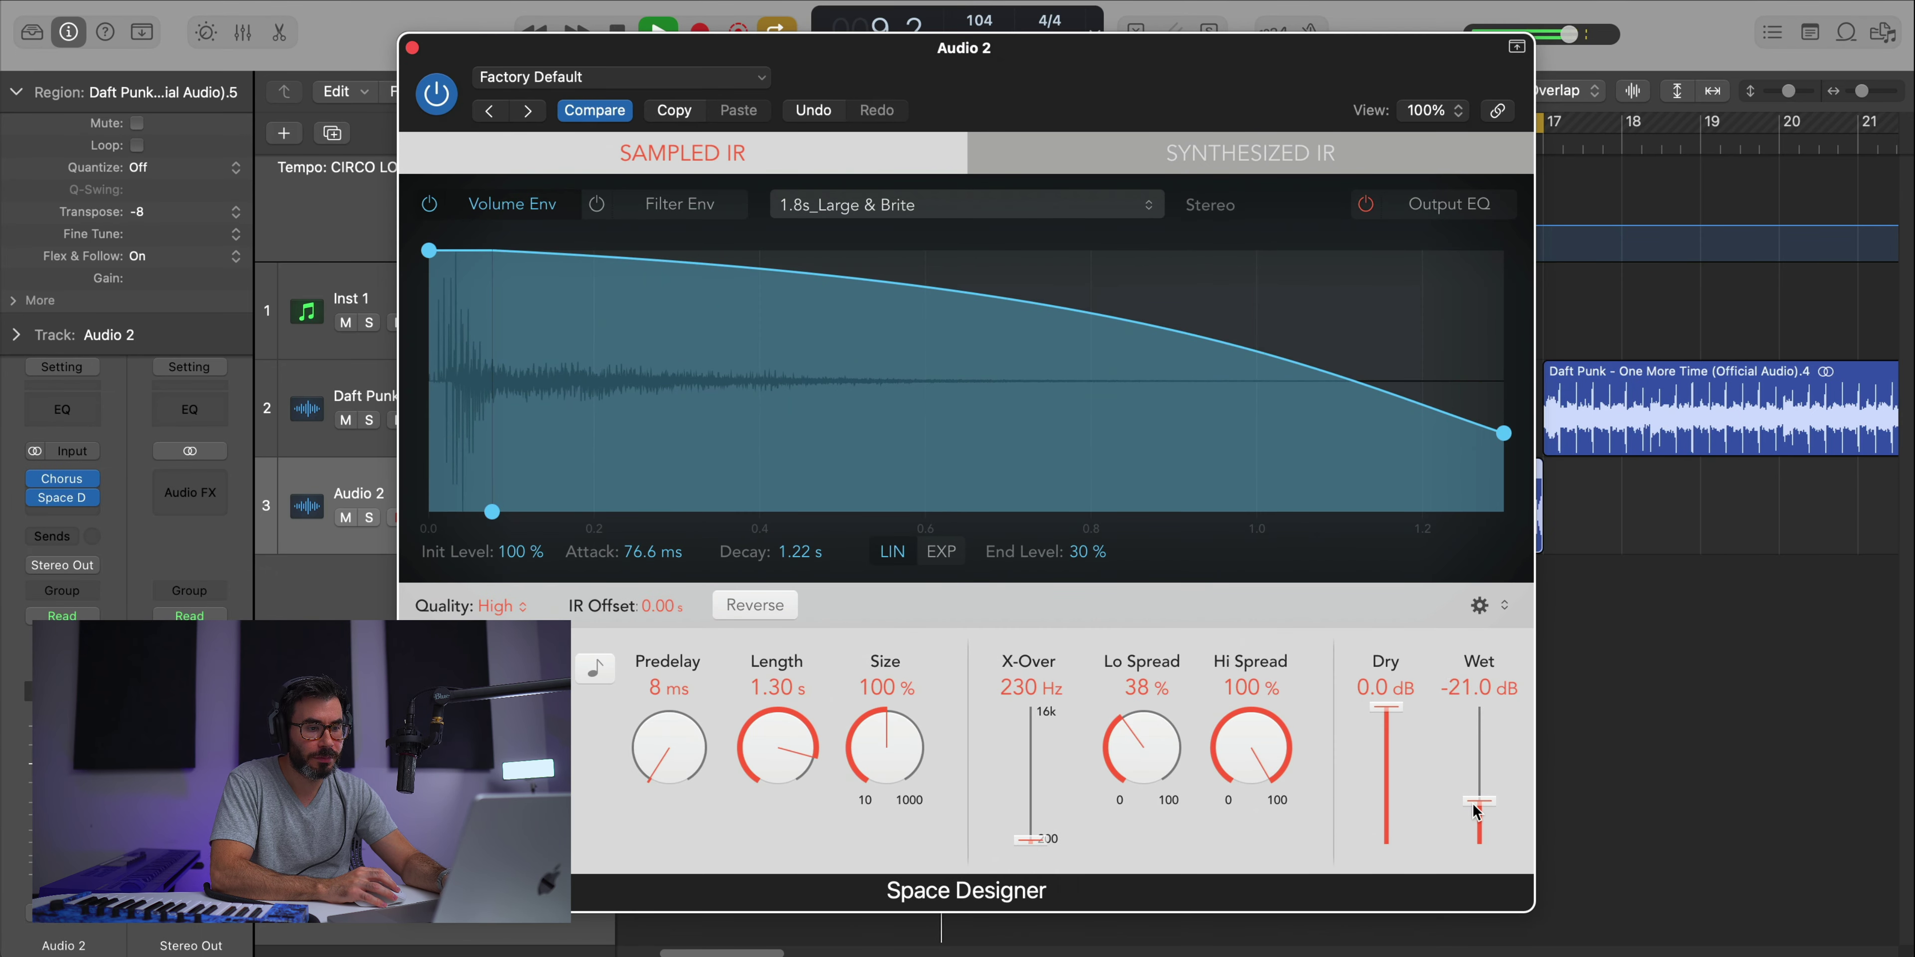
left_click(413, 48)
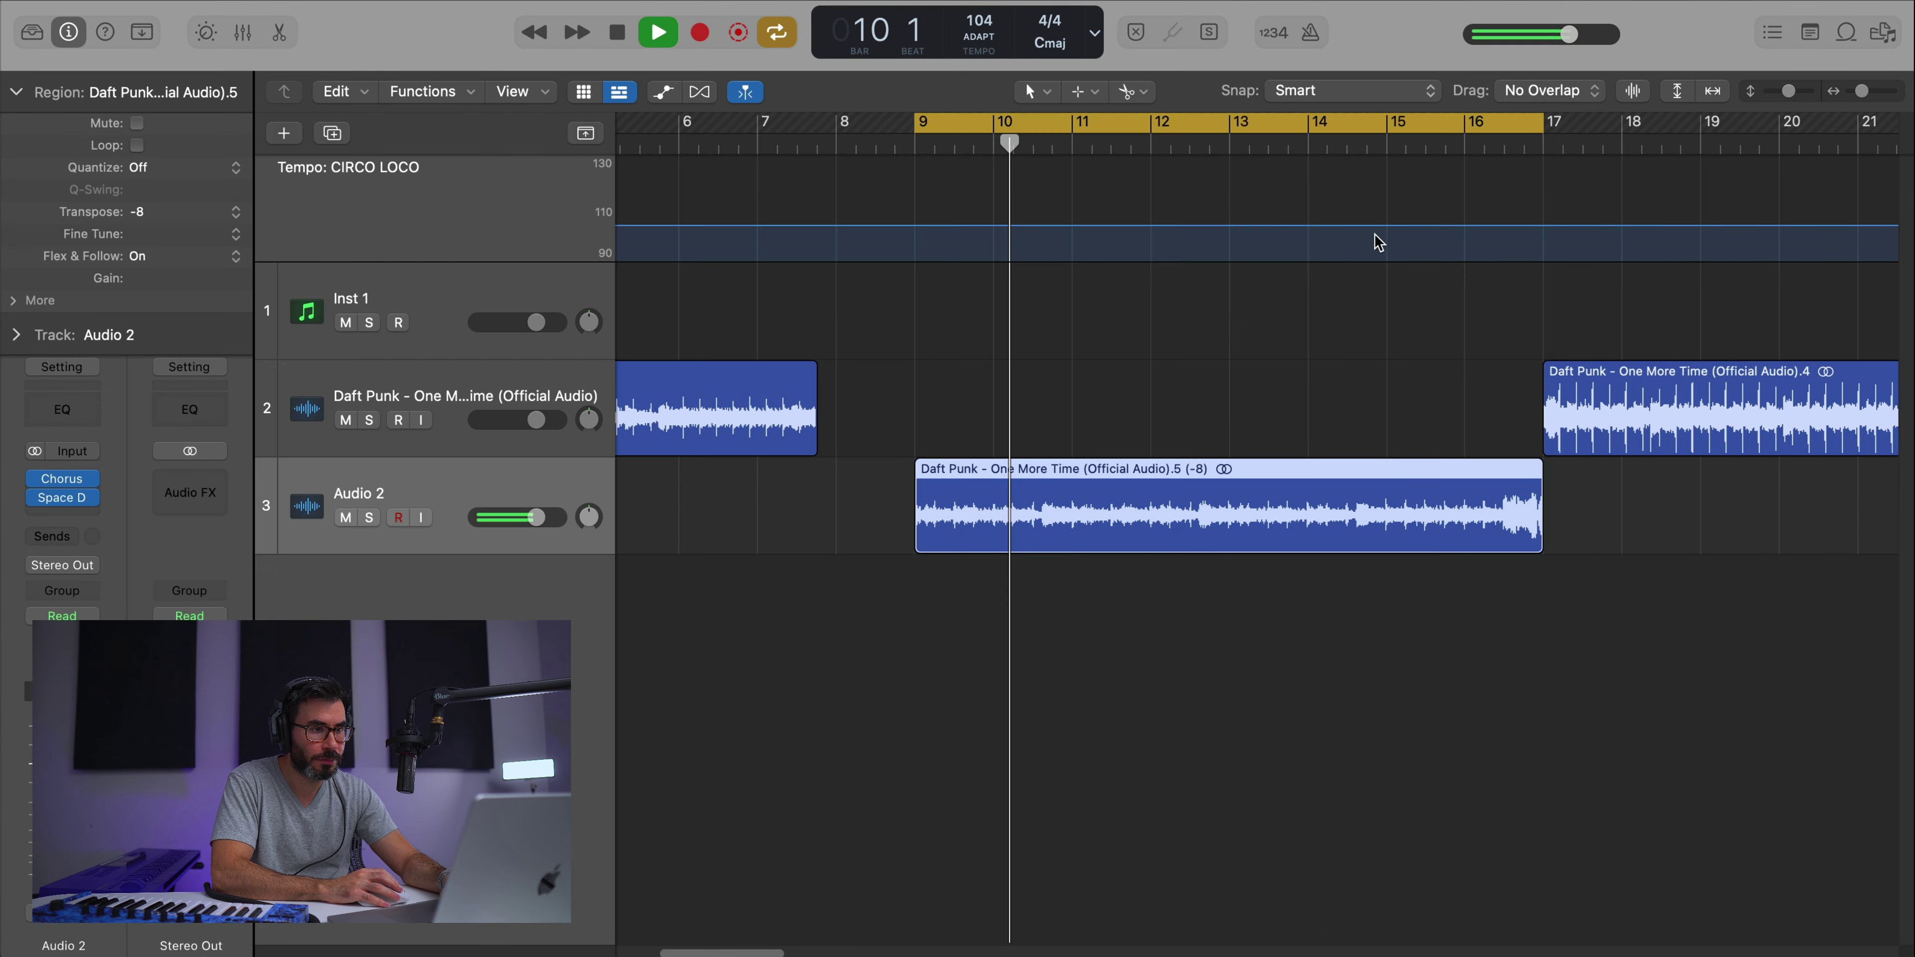